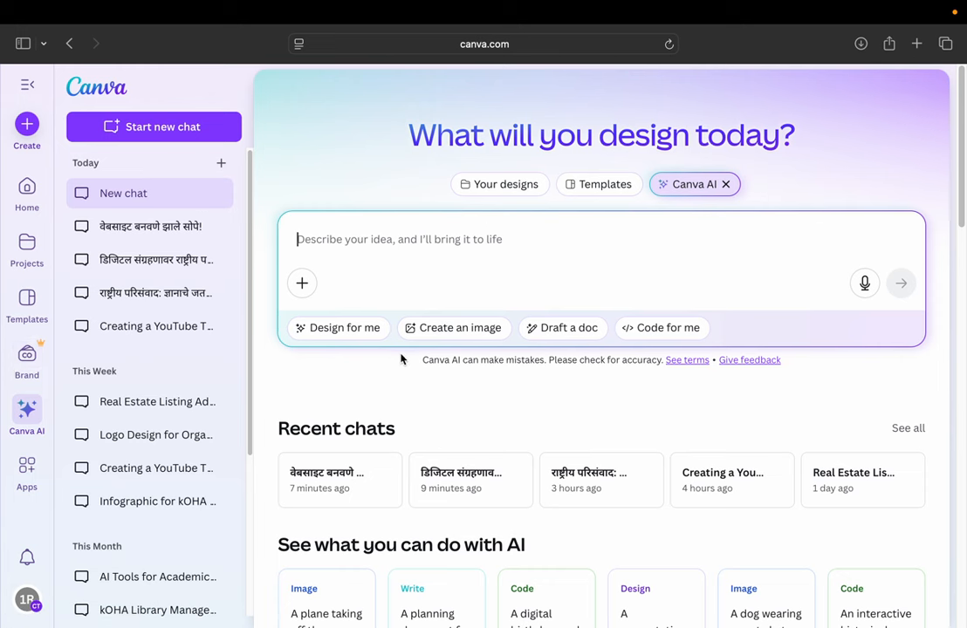
- Start a Code for me prompt in English: "My Library Name is Aksharmudra Library Located at Pune I have 3000 Books 10 Journals 5 Newspapers"
click(676, 331)
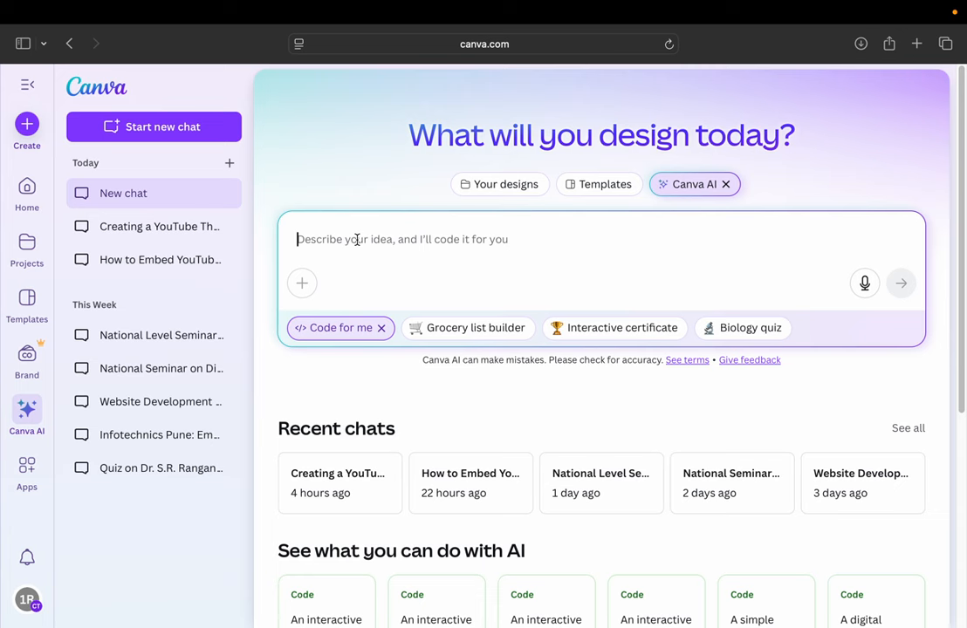
text(My)
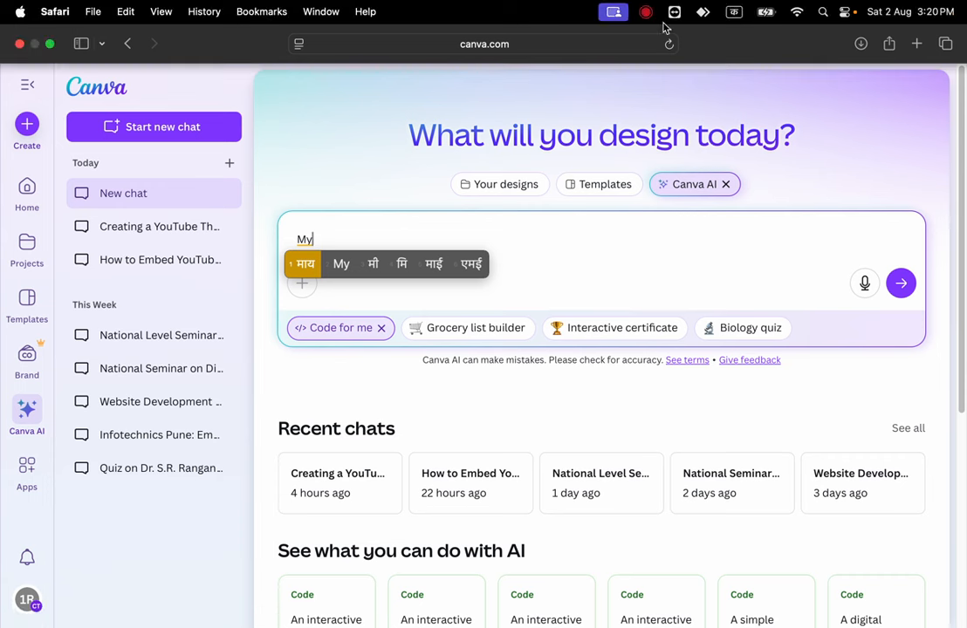
click(735, 13)
click(774, 37)
text(Libra)
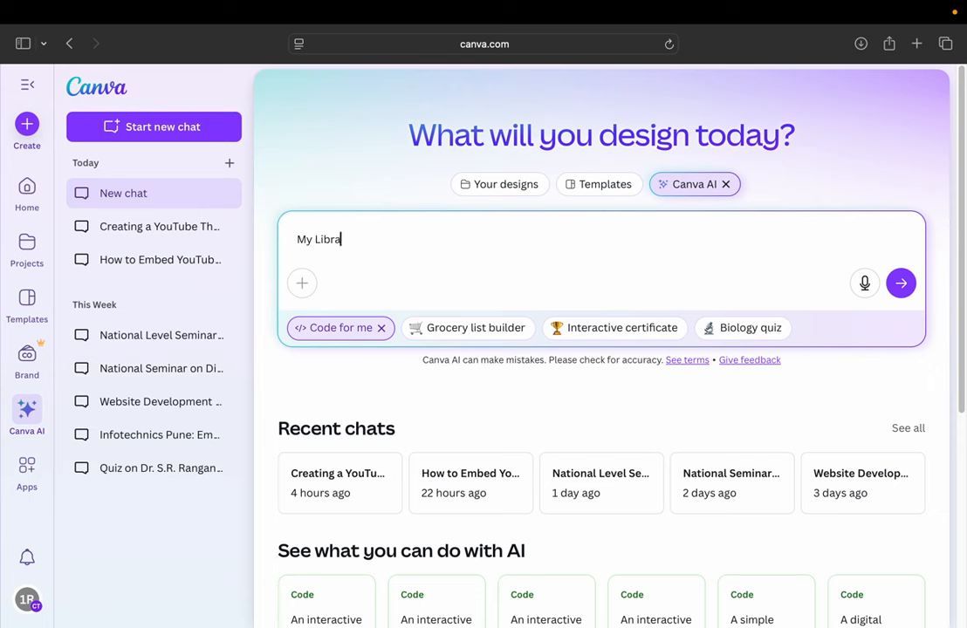
text(ry Name is Aksharmud)
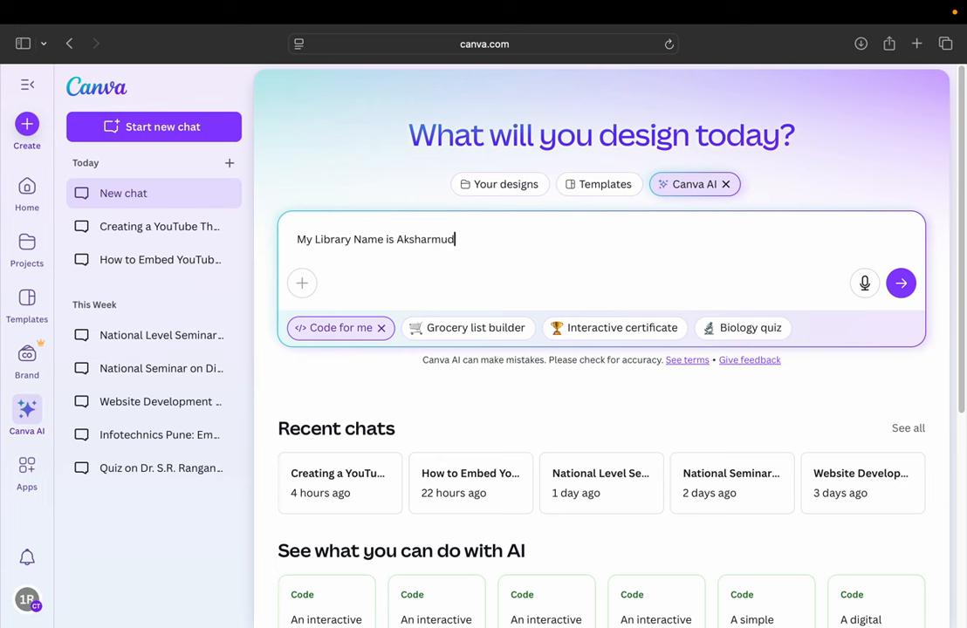
text(ra Library)
text( Located )
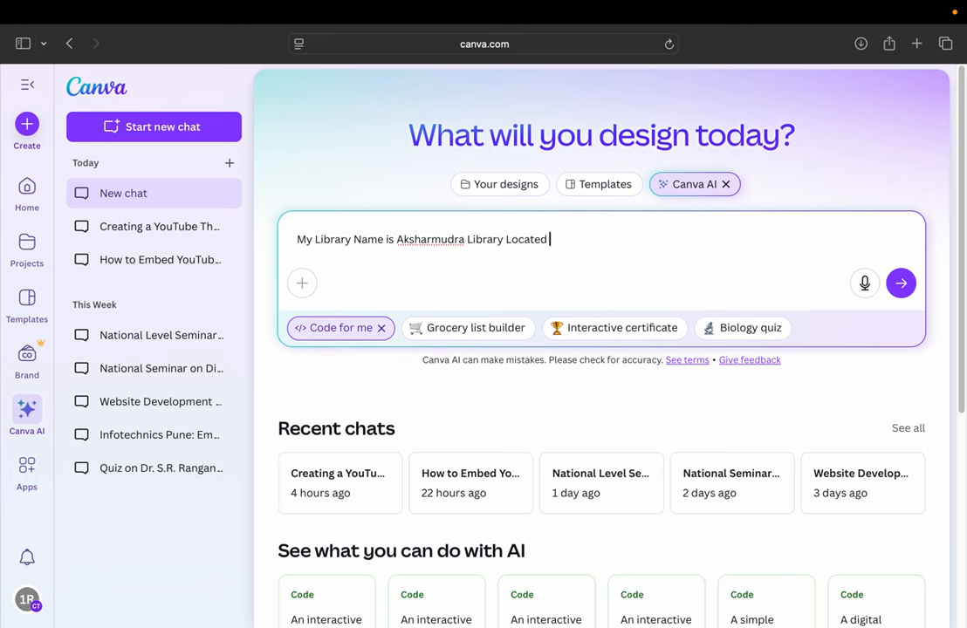
text(at Pune I have 3000 Books )
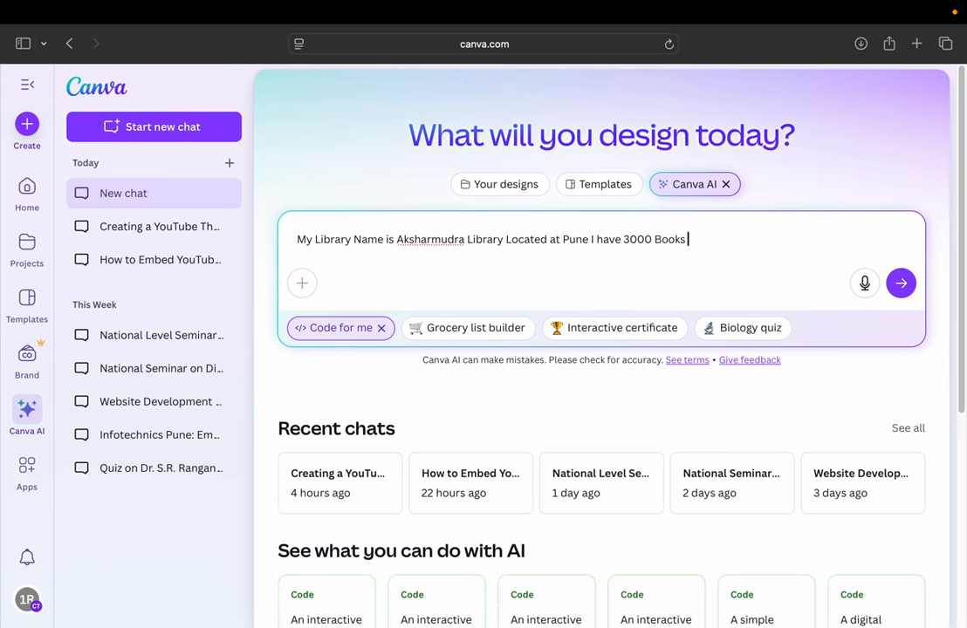
text(10 Jiurnaks 5 Newspapers als)
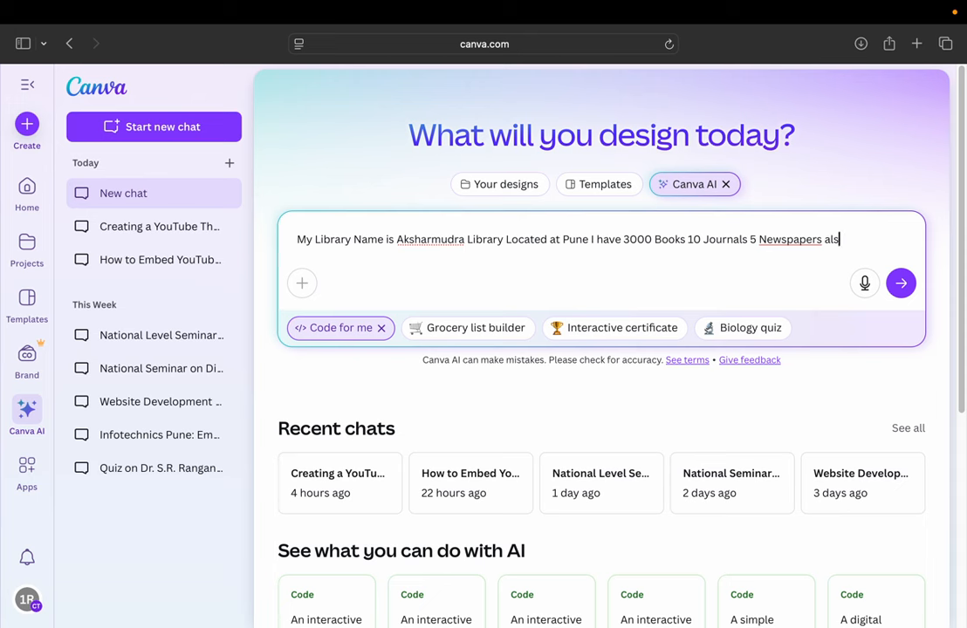
- Continue the prompt with "also I m using KOHA LMS for Issue Return or Library Services"
text(o I m using KOHA )
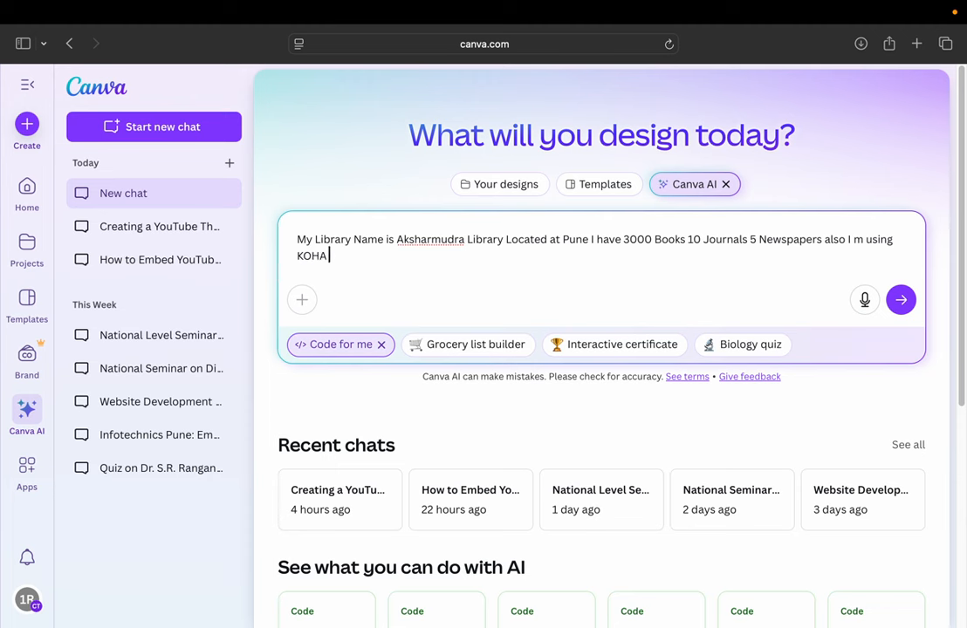
text(LMS for Issur Re)
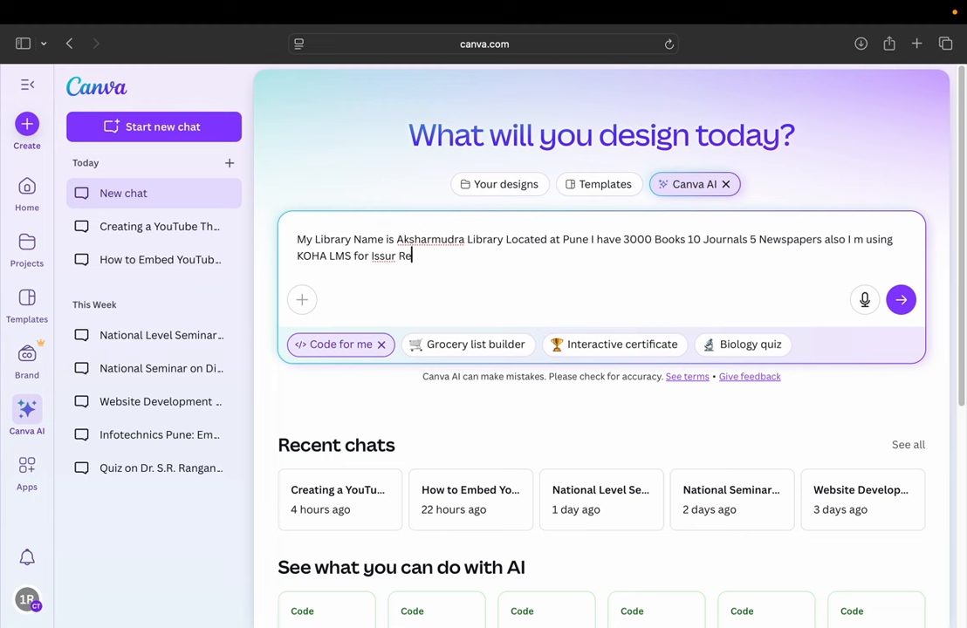
text(turn)
key(BackSpace)
key(BackSpace)
key(BackSpace)
key(BackSpace)
key(BackSpace)
key(BackSpace)
key(BackSpace)
key(BackSpace)
key(BackSpace)
text(e Return or Library Services)
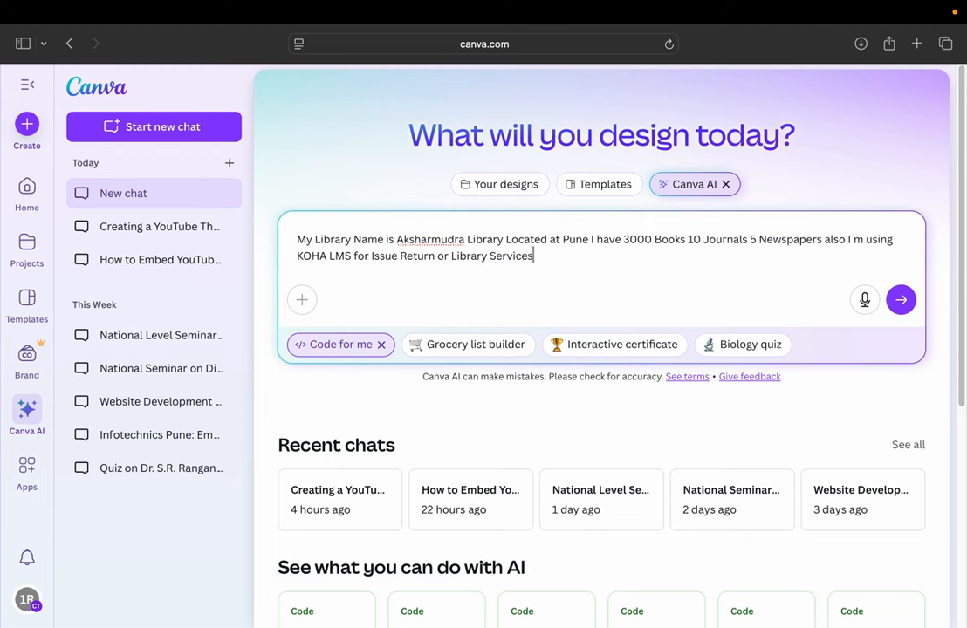
- Add the membership size to the prompt: ", also I have 500 members in my library"
text(, also I have 5000 m)
key(BackSpace)
key(BackSpace)
key(BackSpace)
text(members )
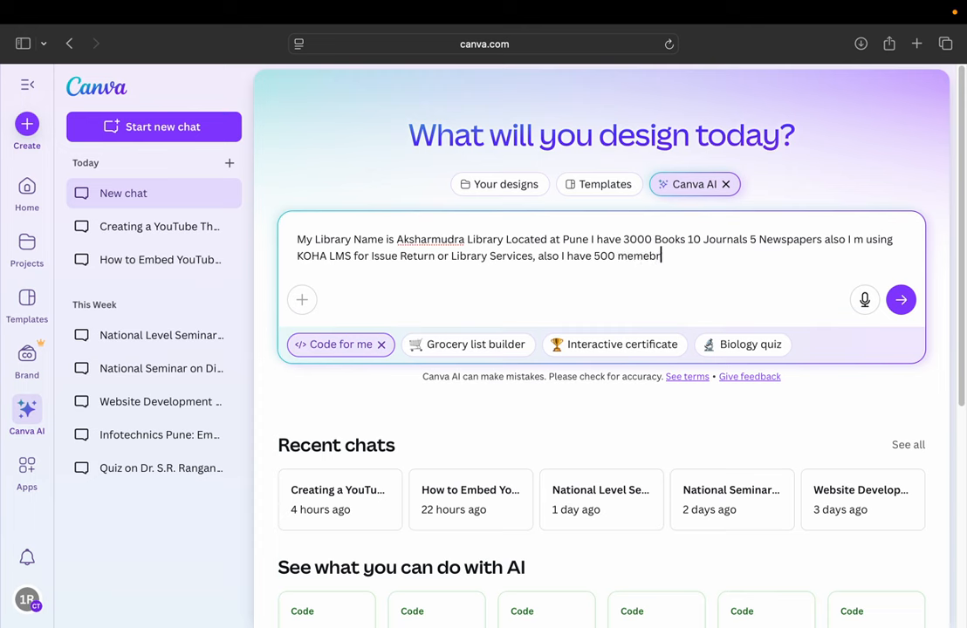
text(o)
key(BackSpace)
text(in my library)
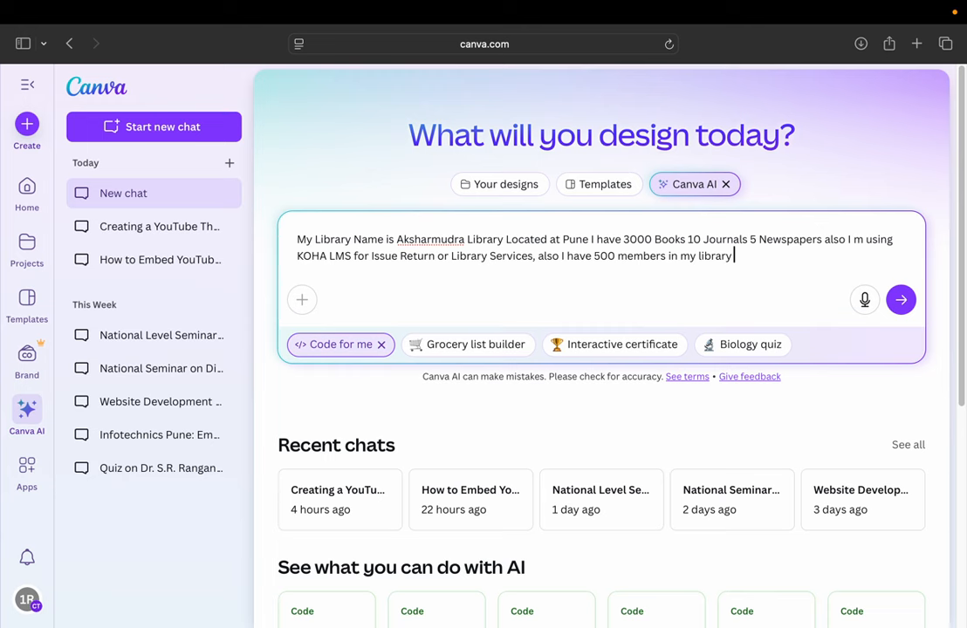
- Describe the services in the prompt: "my library provides various services to users like OPAC, e-Resources, Newspaper Clippings, Book Summery,"
text( my libara)
text( provides)
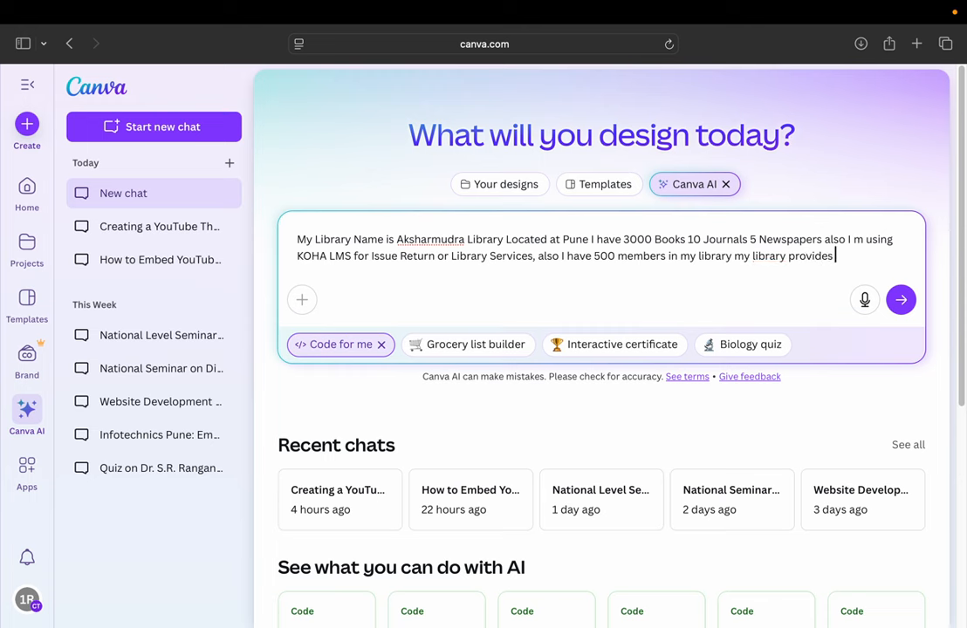
text( various service)
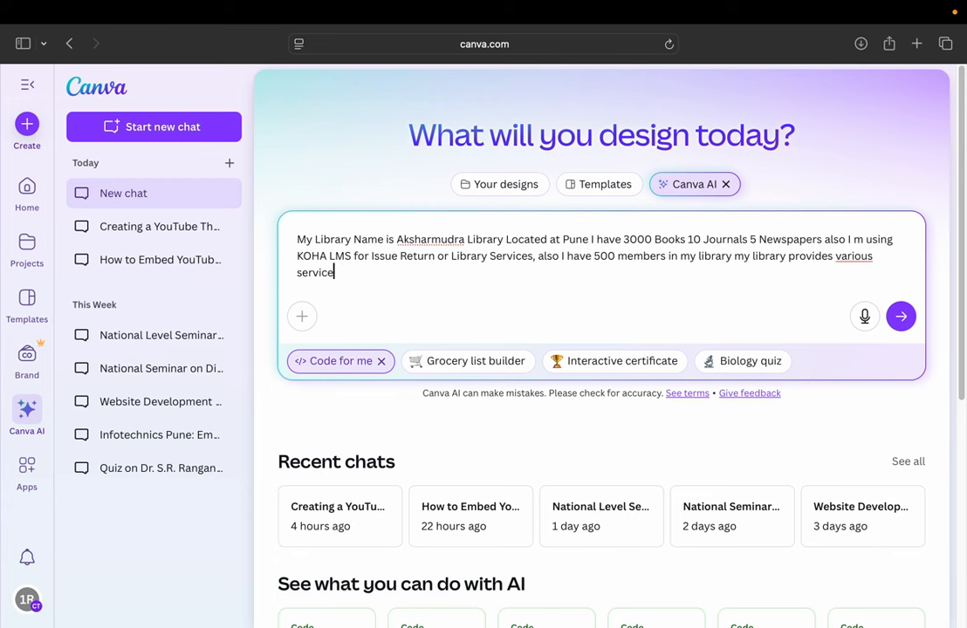
text(s to users like )
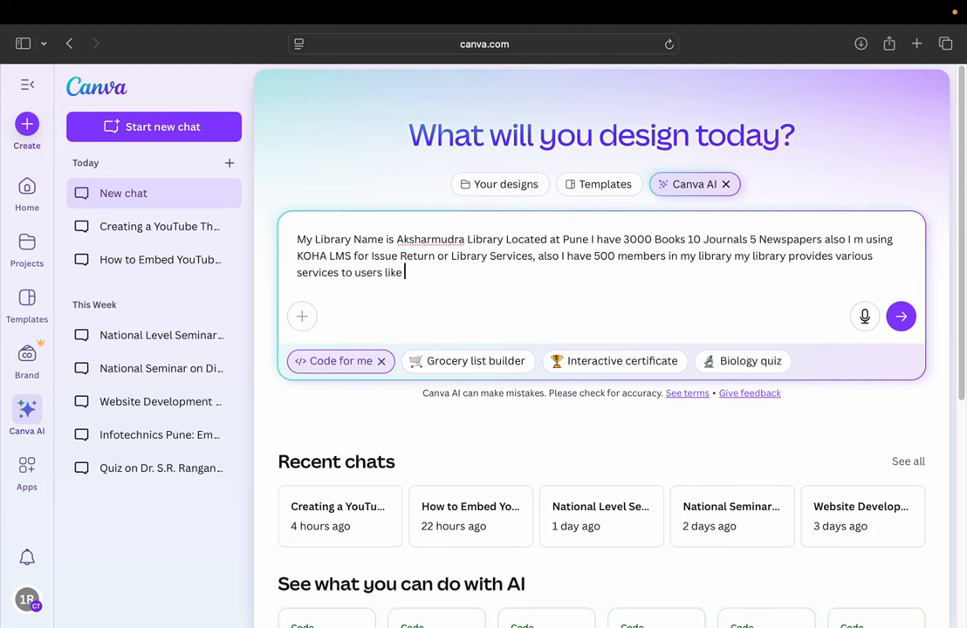
text(OPAC, e-Rsoirces)
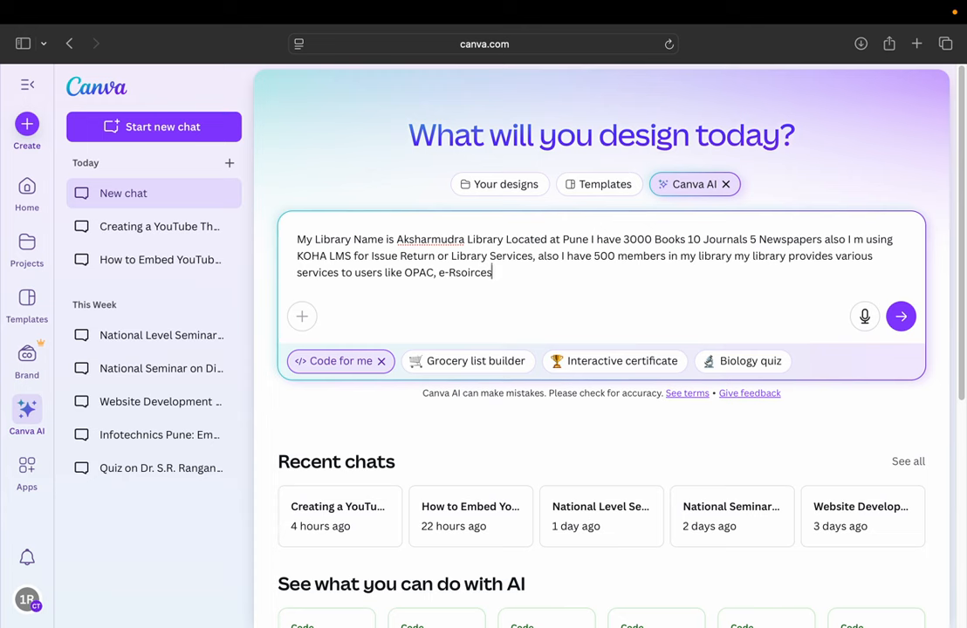
key(BackSpace)
key(BackSpace)
key(BackSpace)
key(BackSpace)
key(BackSpace)
key(BackSpace)
key(BackSpace)
text(esources, Newspaper)
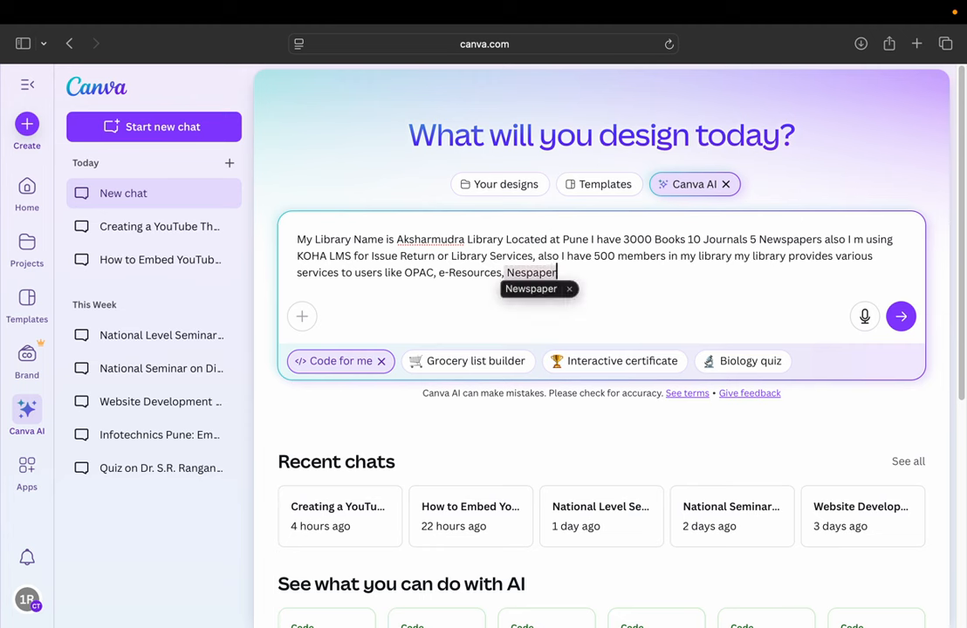
text( Cli)
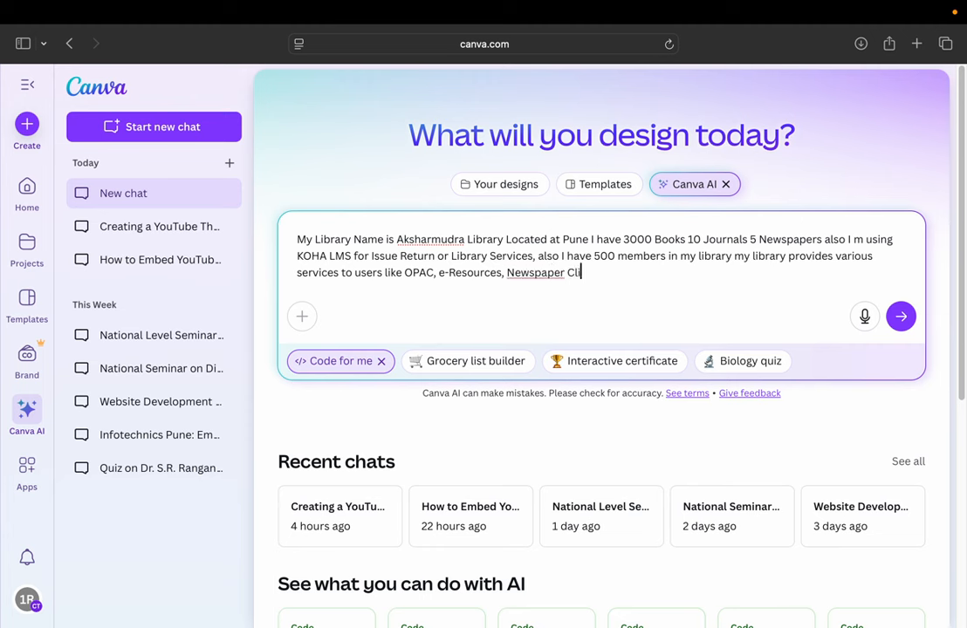
text(ppings,)
text(, Book Summery, Booo)
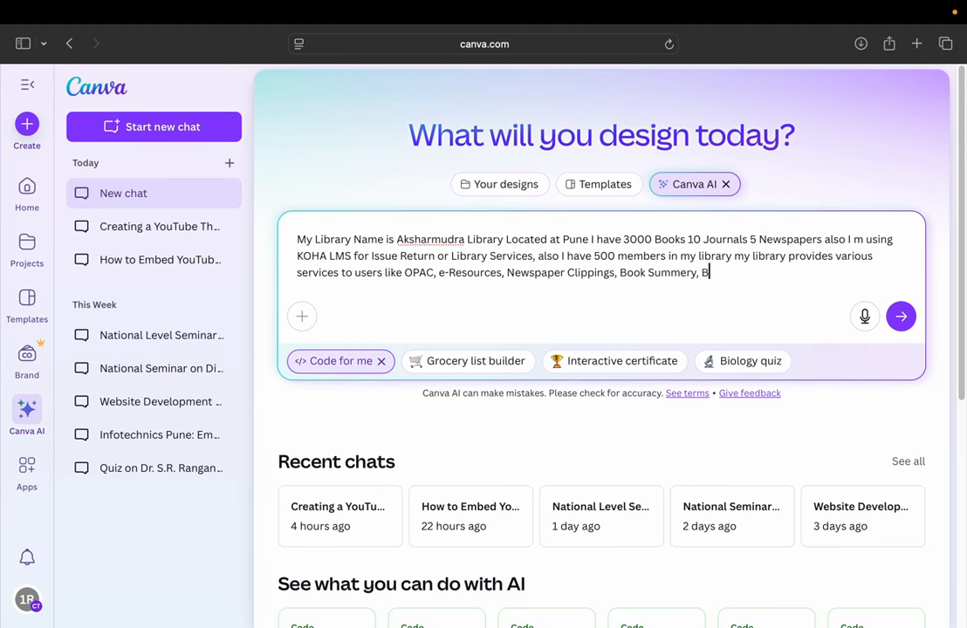
- Extend the prompt with "Book Club so my users are happy with my library they give us very good feedback"
key(BackSpace)
text(k Club so ny)
key(BackSpace)
key(BackSpace)
text(mery, Book Club so my users are happy with m)
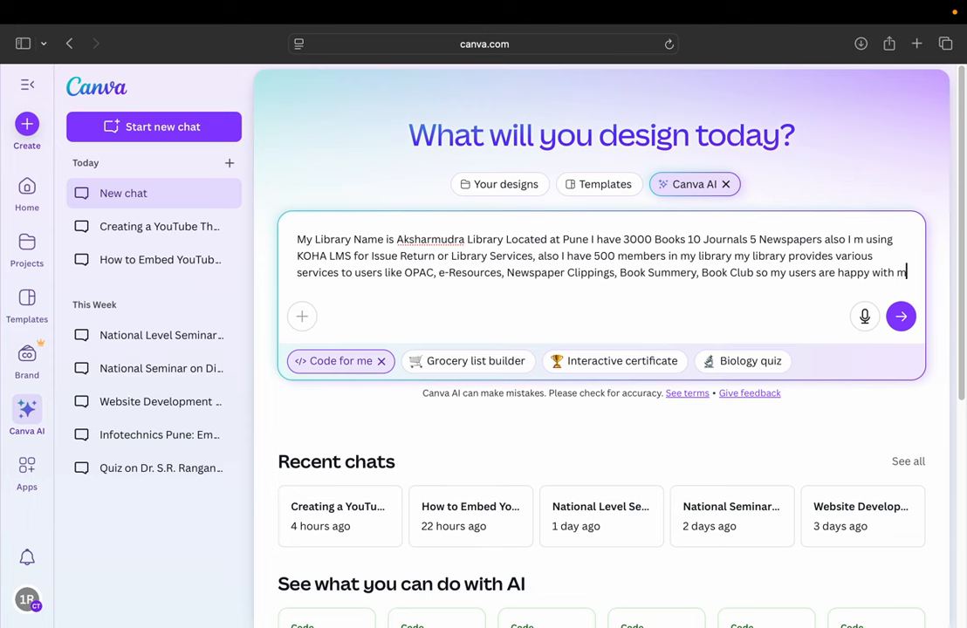
text(y library )
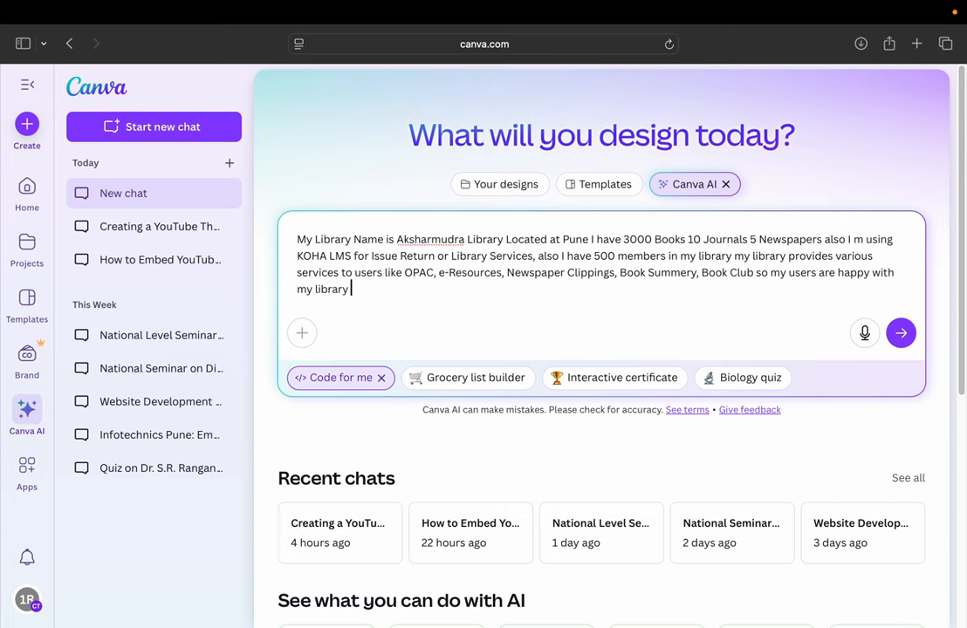
text(they give us ver)
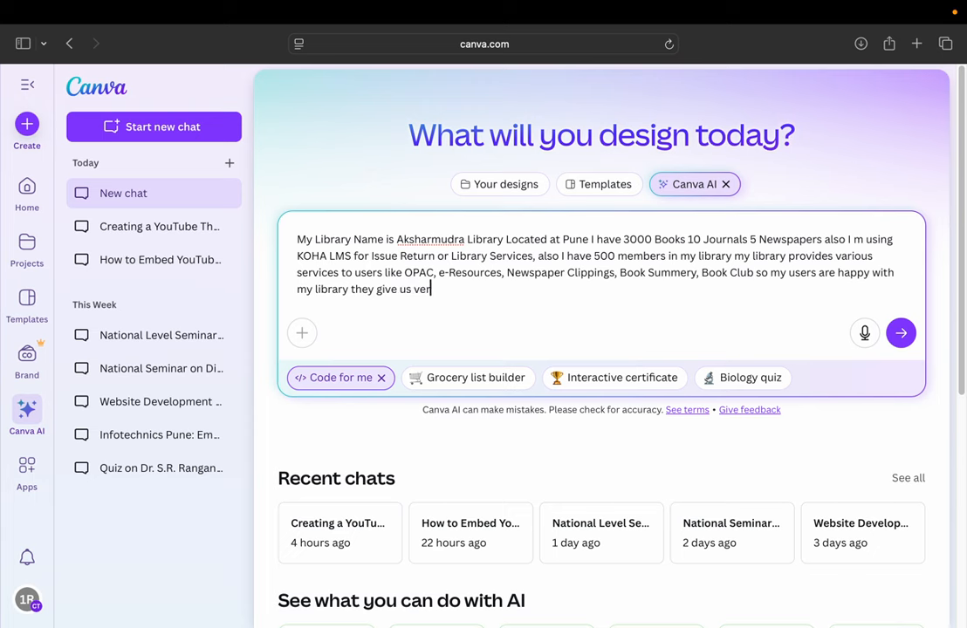
text(y good feedback )
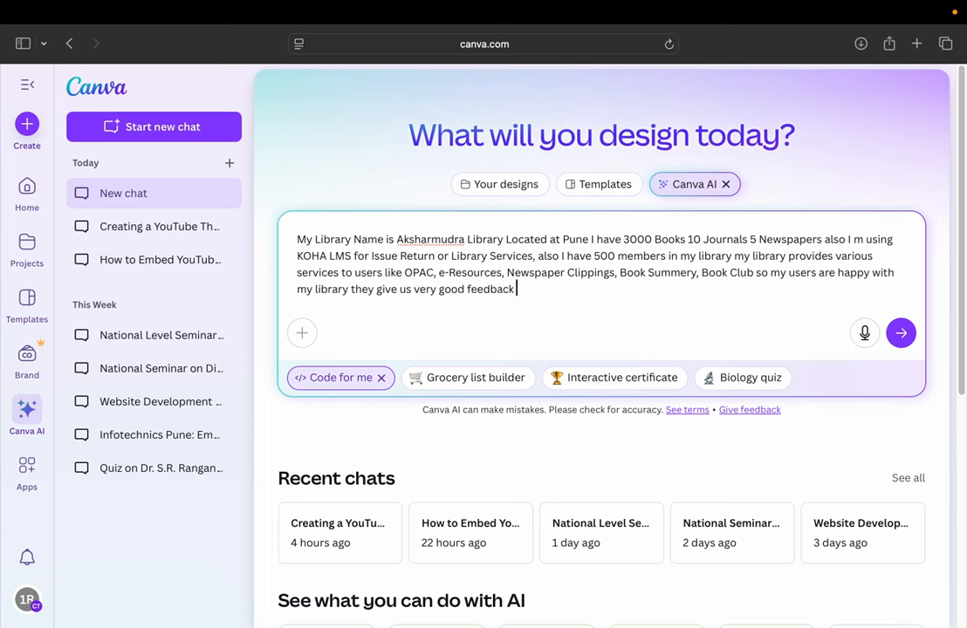
- Add the website request to the prompt: "so make my library website with all the services and location and address"
text(so make my librar)
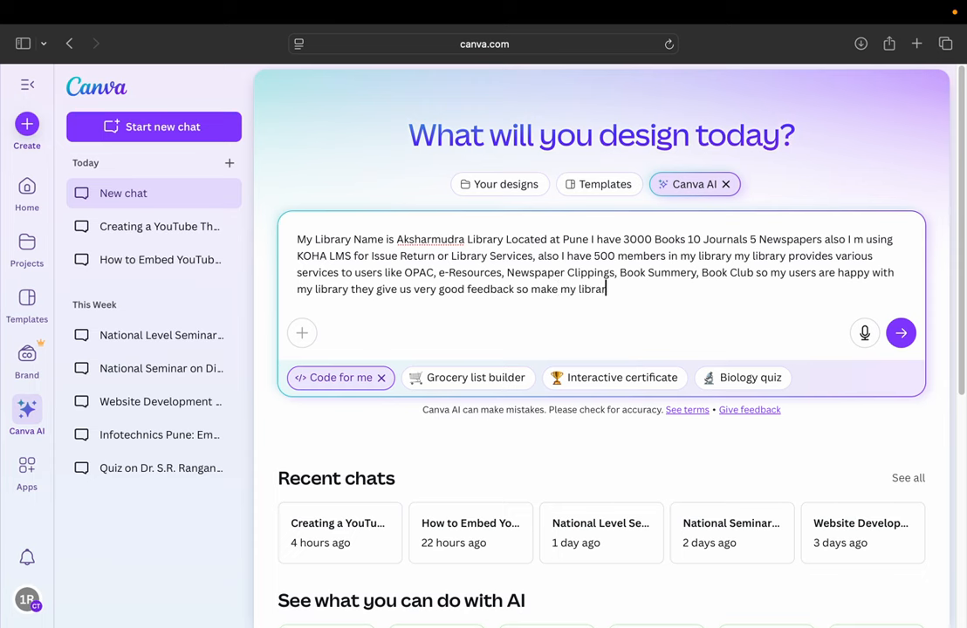
text(y website with all th)
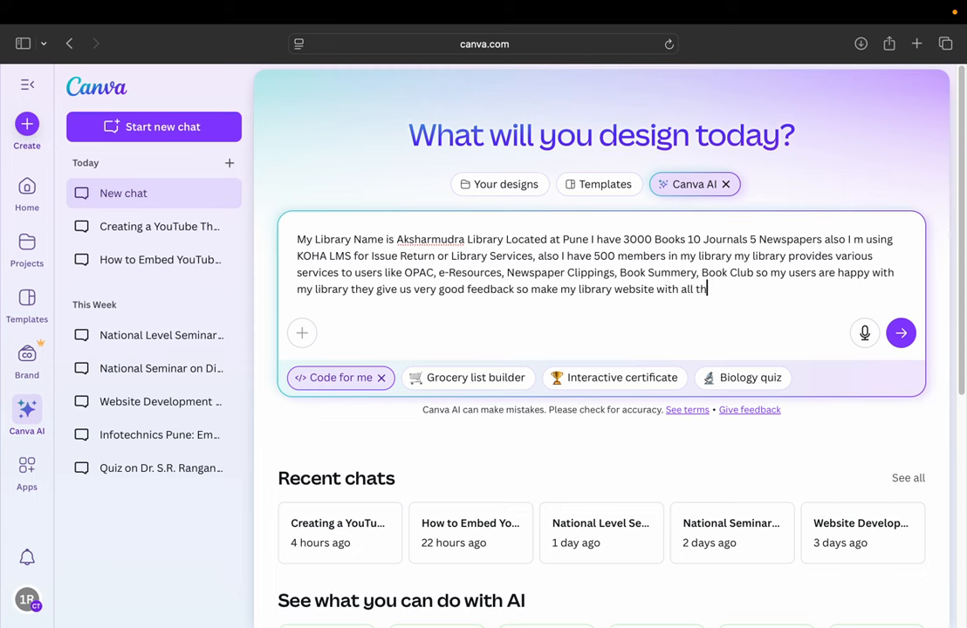
text(e services and locate)
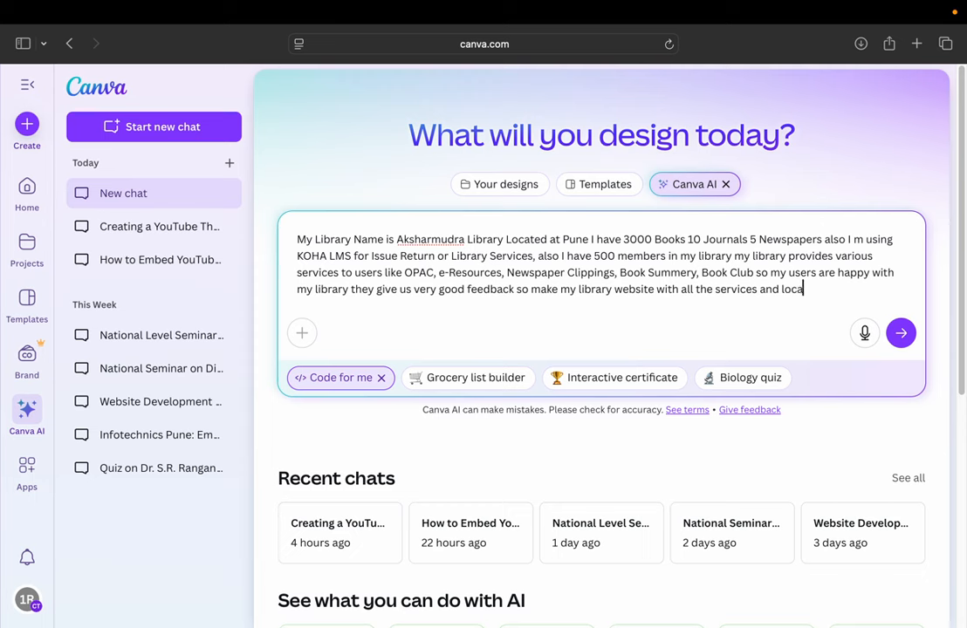
key(BackSpace)
key(BackSpace)
text(tion and address)
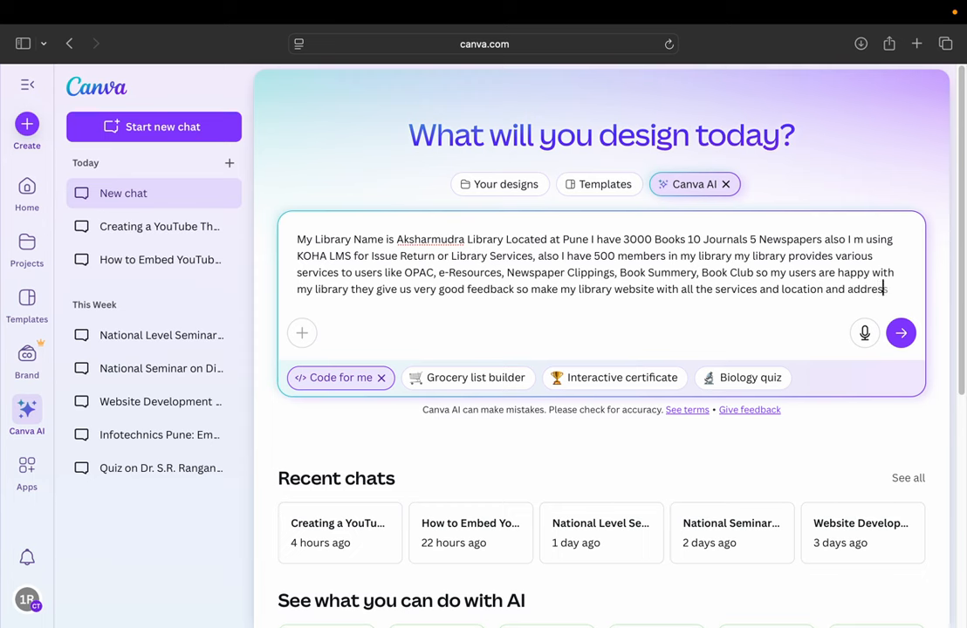
- Complete the prompt with the library's address, mobile number and e-mail, and submit it to generate the website
text( is Talegao)
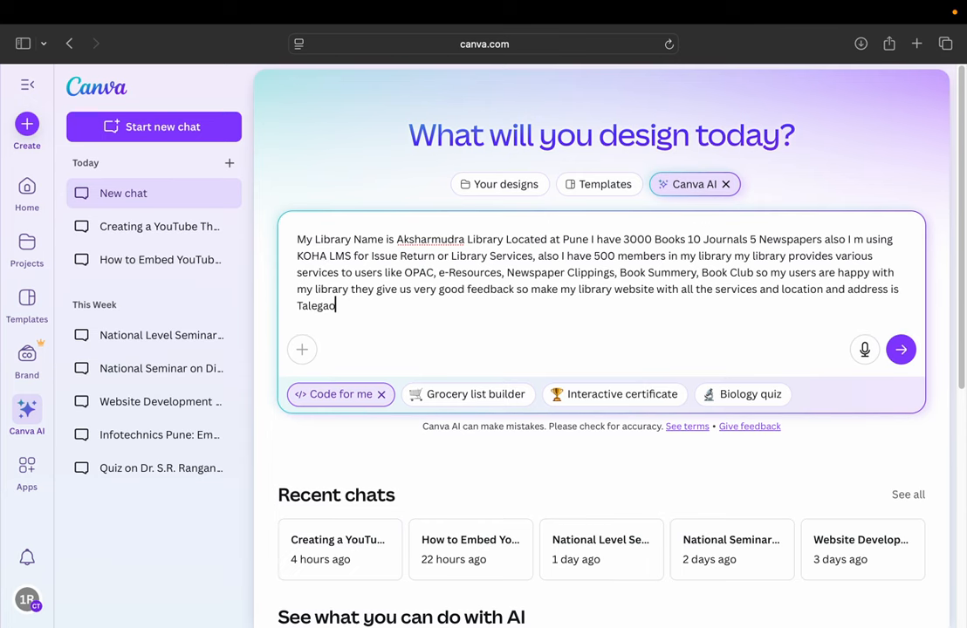
text(n Dabhade, Pune )
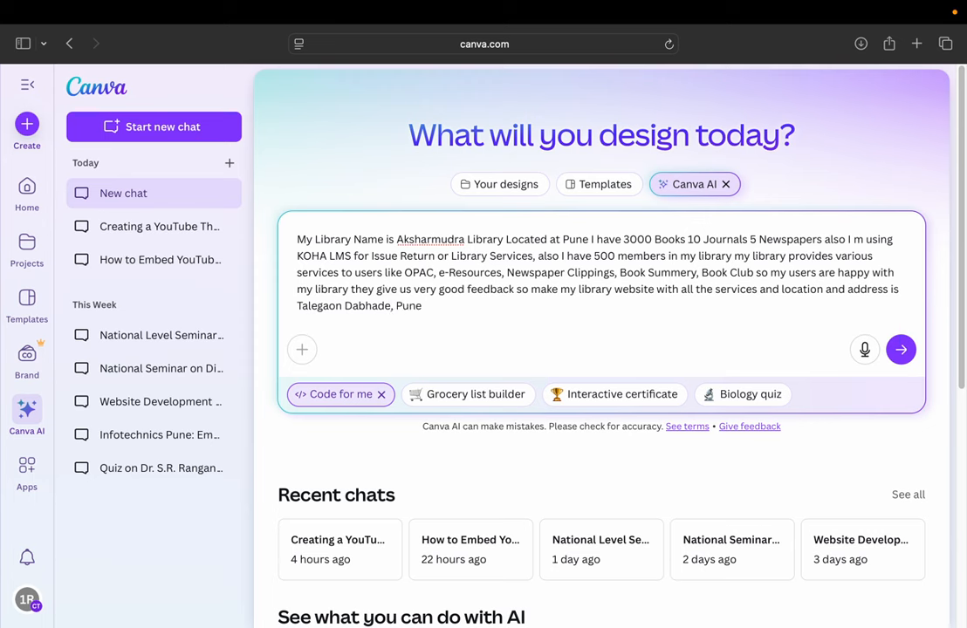
text(Mobile No. 1)
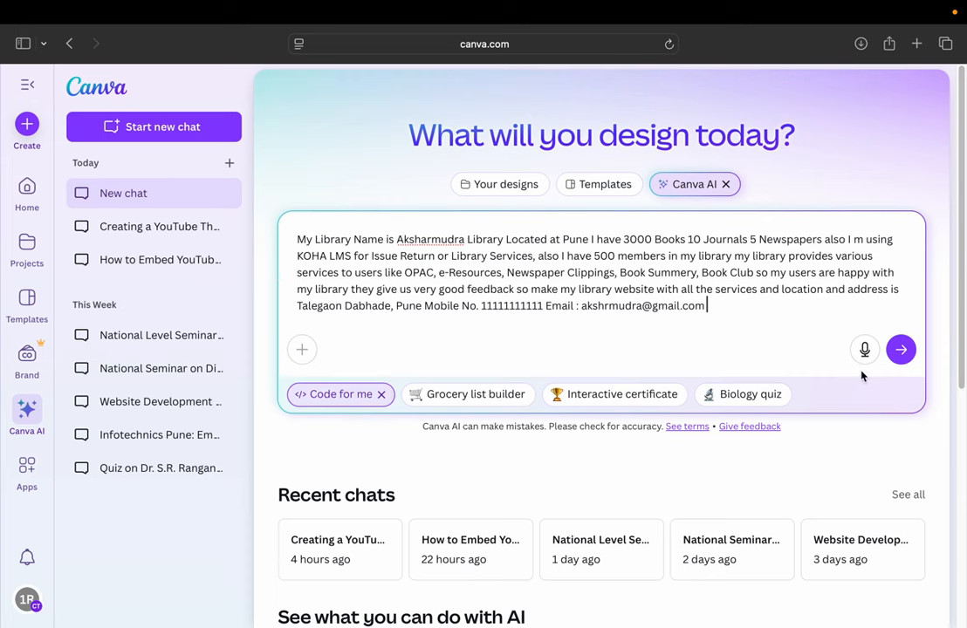
click(911, 352)
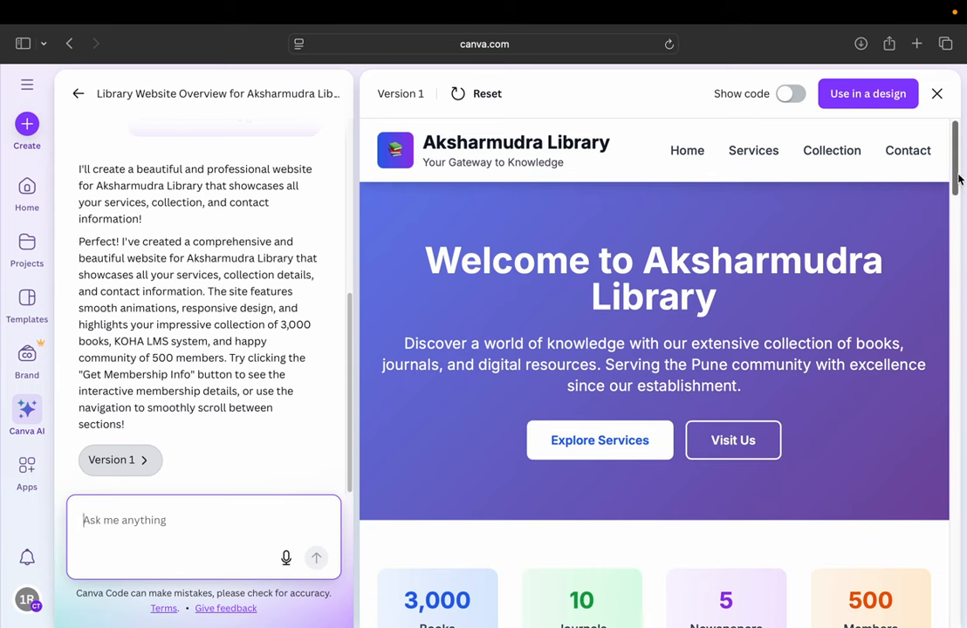
- Review the generated library website from the welcome section down to the footer, trying the membership information link in the contact section
drag(957, 183, 958, 202)
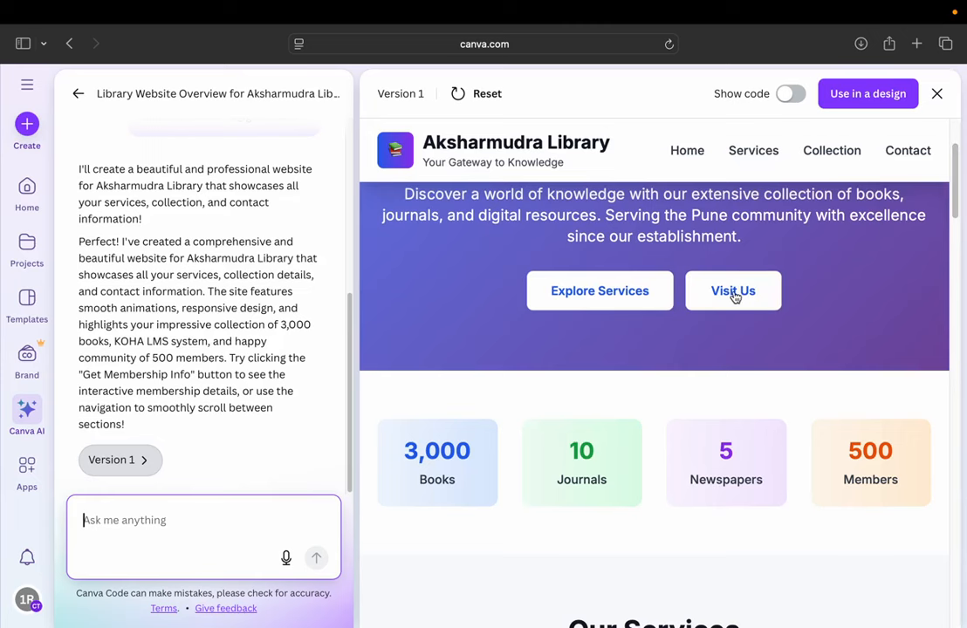
drag(956, 209, 950, 520)
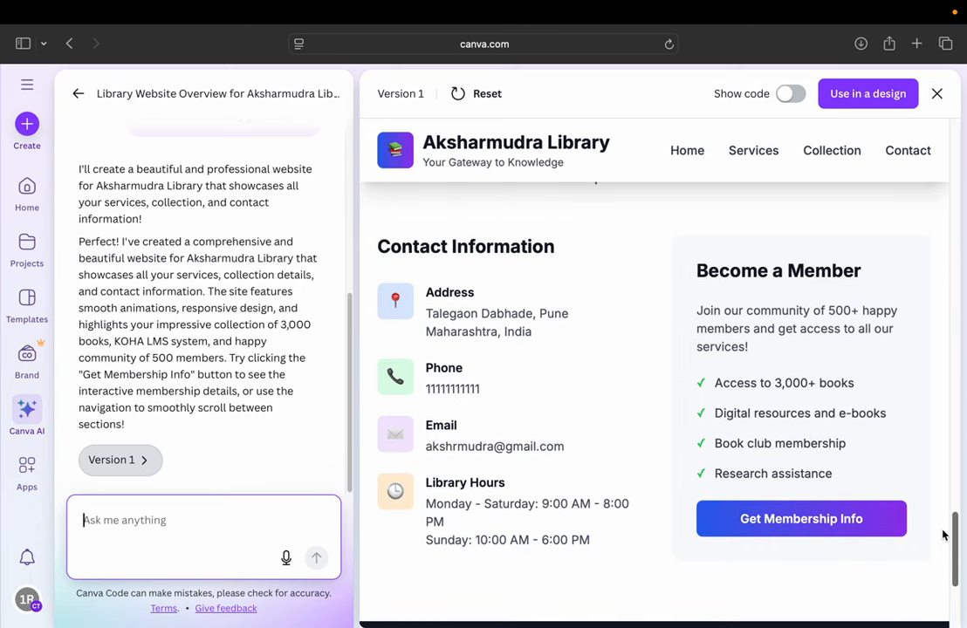
click(846, 520)
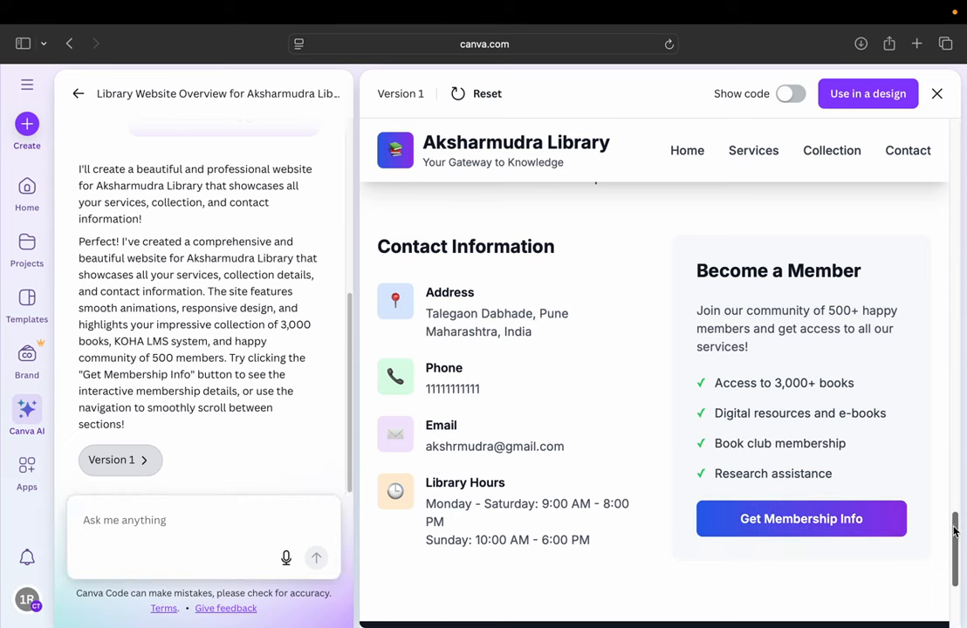
scroll(960, 489, down, 3)
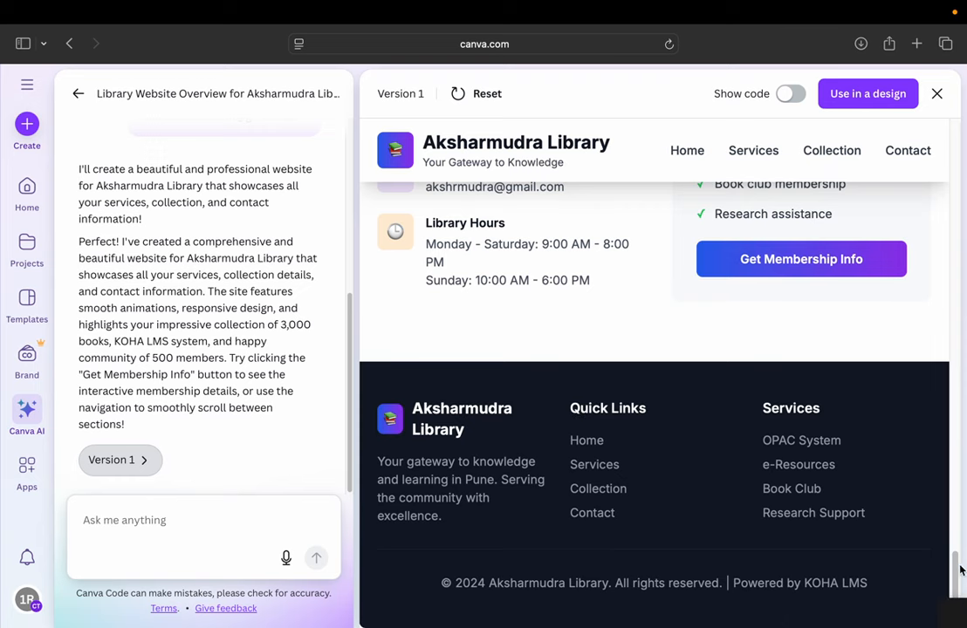
- Test the Contact, Collection, Services and Home navigation links in the generated website's header
drag(957, 571, 935, 99)
click(909, 153)
click(839, 153)
click(763, 153)
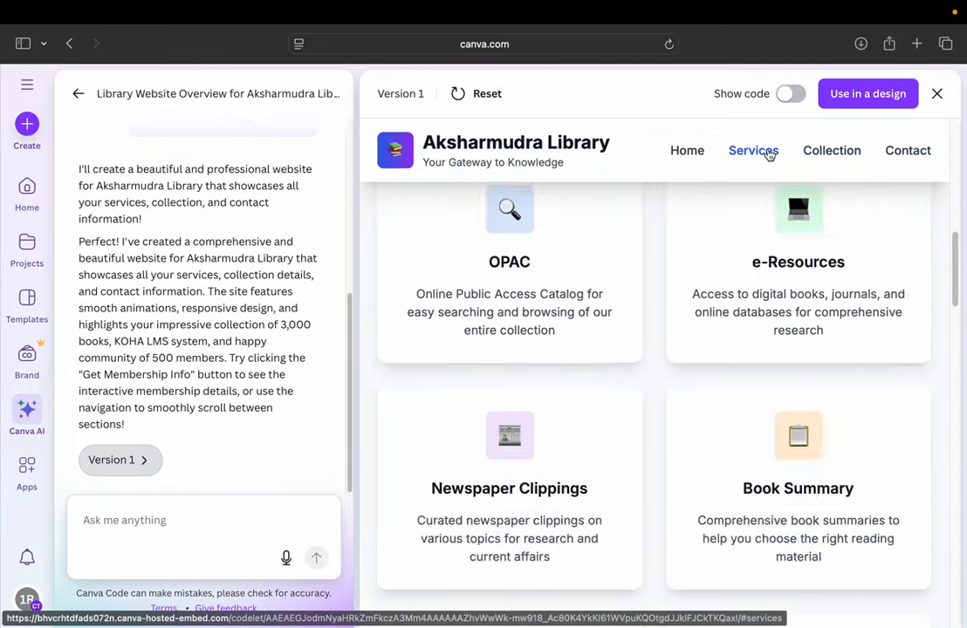
click(695, 157)
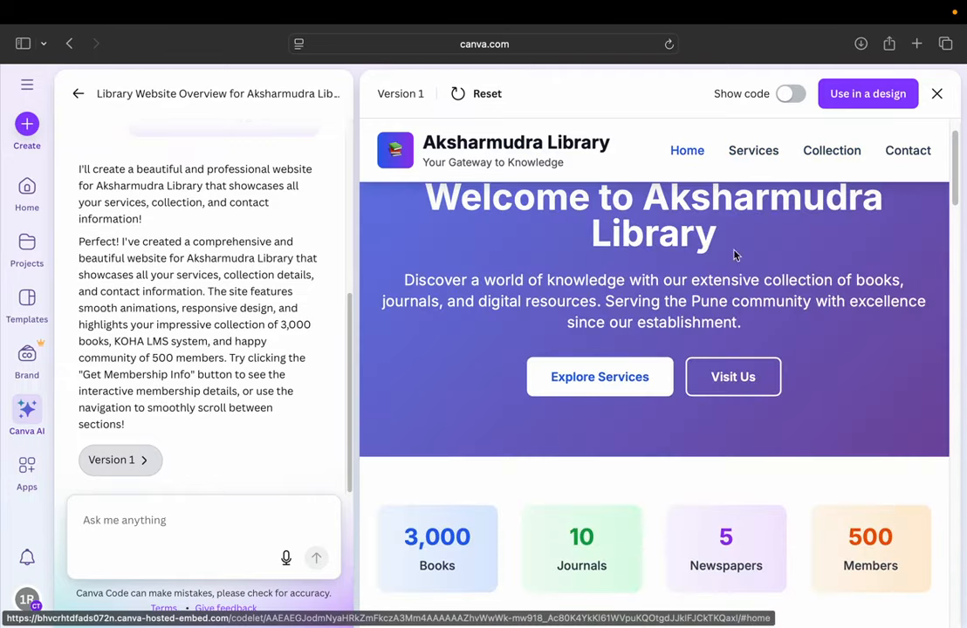
mouse_move(960, 177)
mouse_down()
mouse_move(957, 563)
mouse_move(956, 175)
mouse_up()
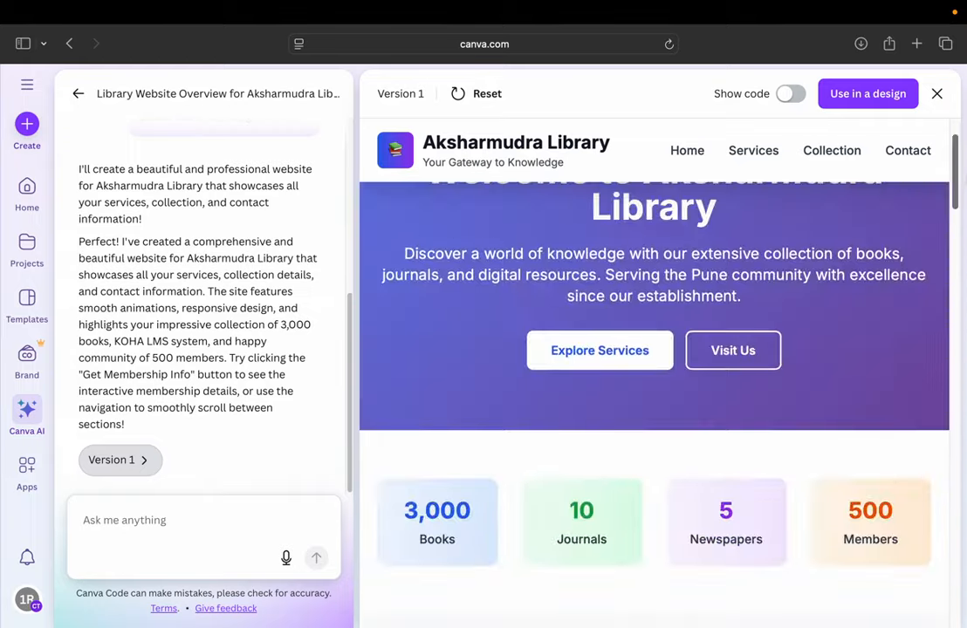
- Use the generated library website in a new Website design, allowing the blocked pop-up window to open
click(889, 105)
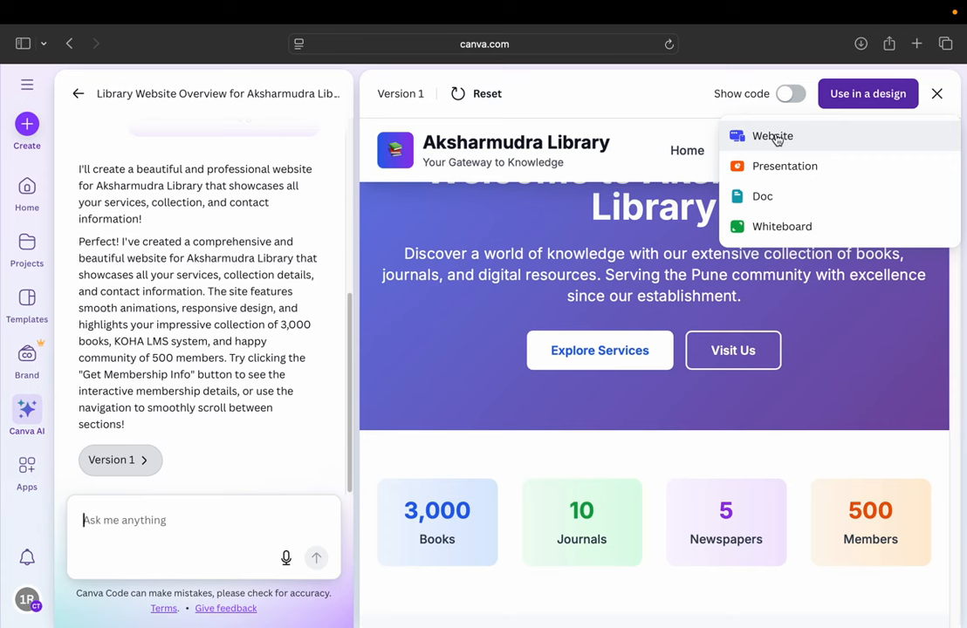
click(773, 137)
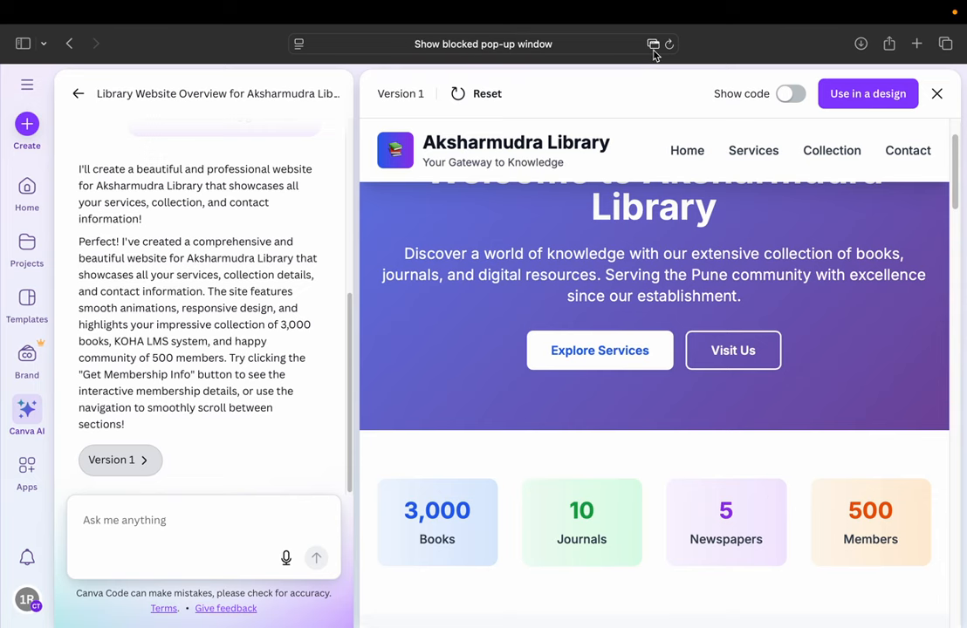
click(655, 51)
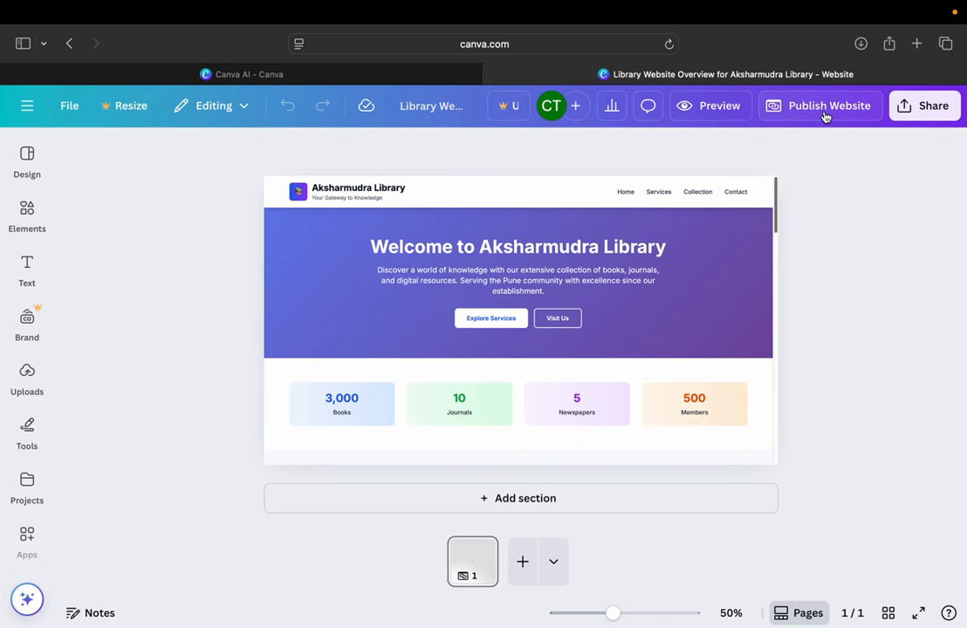
- Publish the website, keeping the site address myseminar2025pune.my.canva.site/library-website-overview-for-aksharmudra-library
click(825, 117)
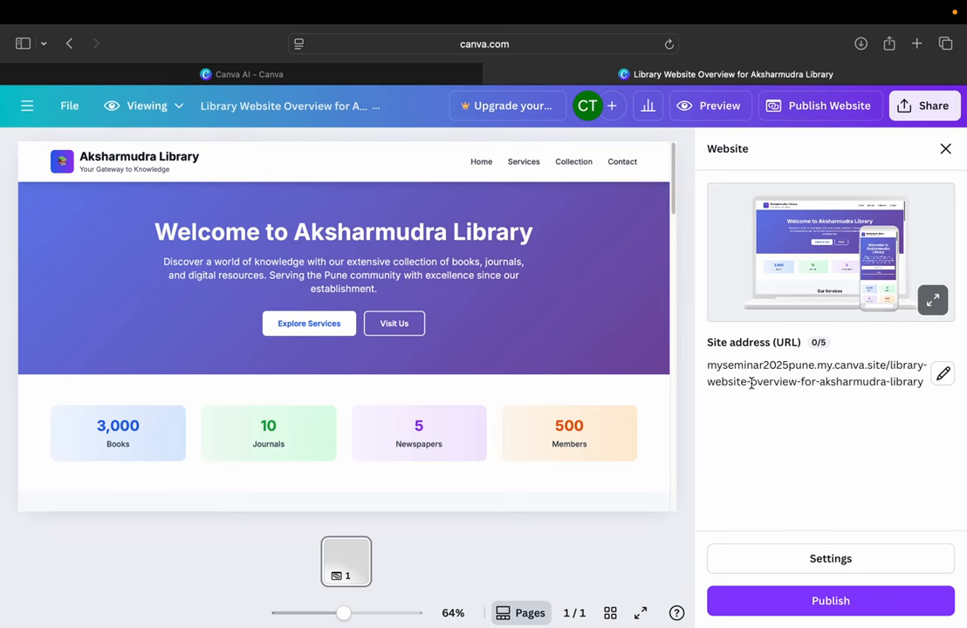
click(943, 376)
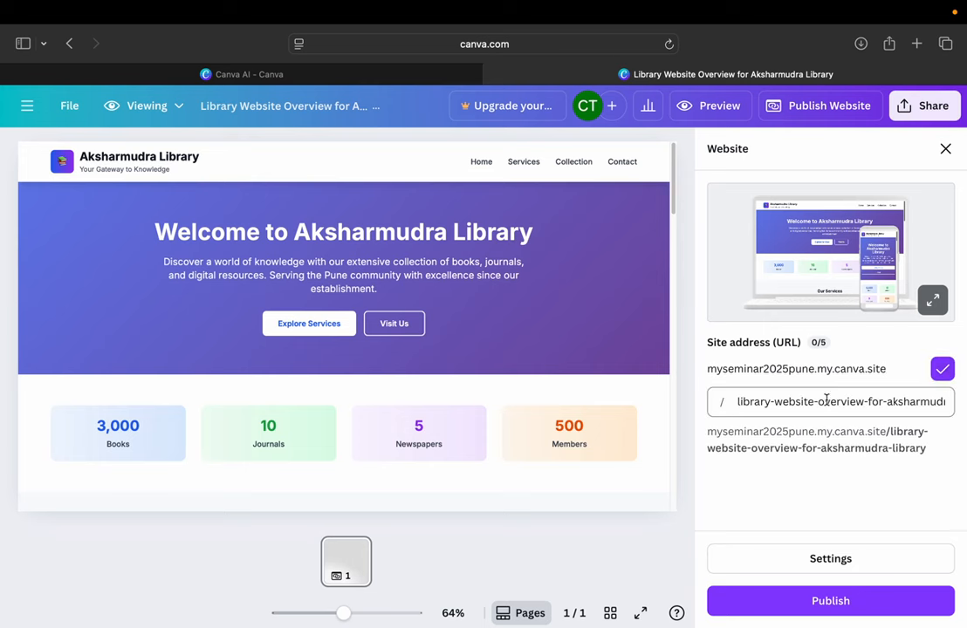
click(822, 400)
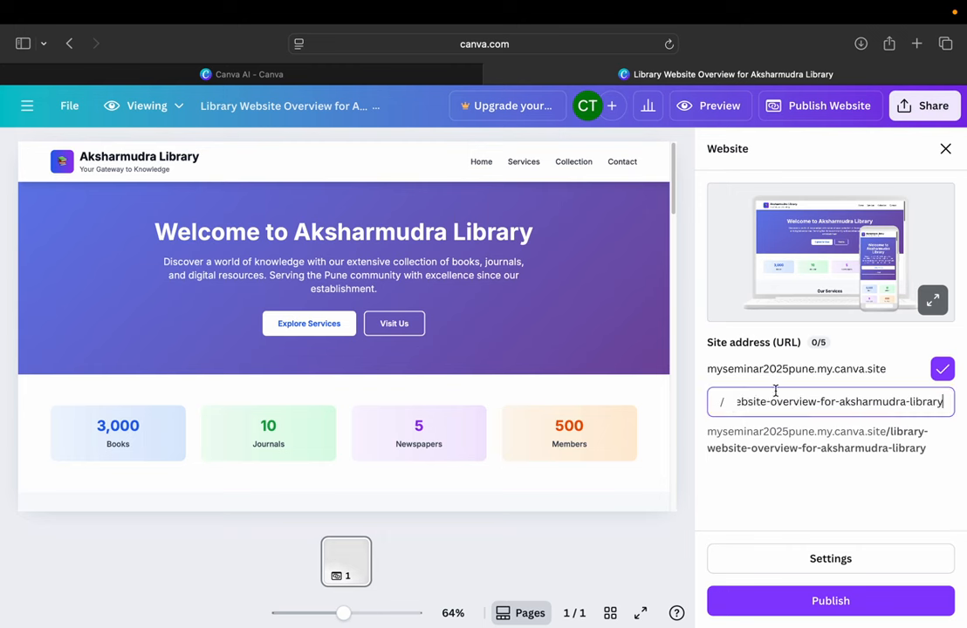
click(942, 368)
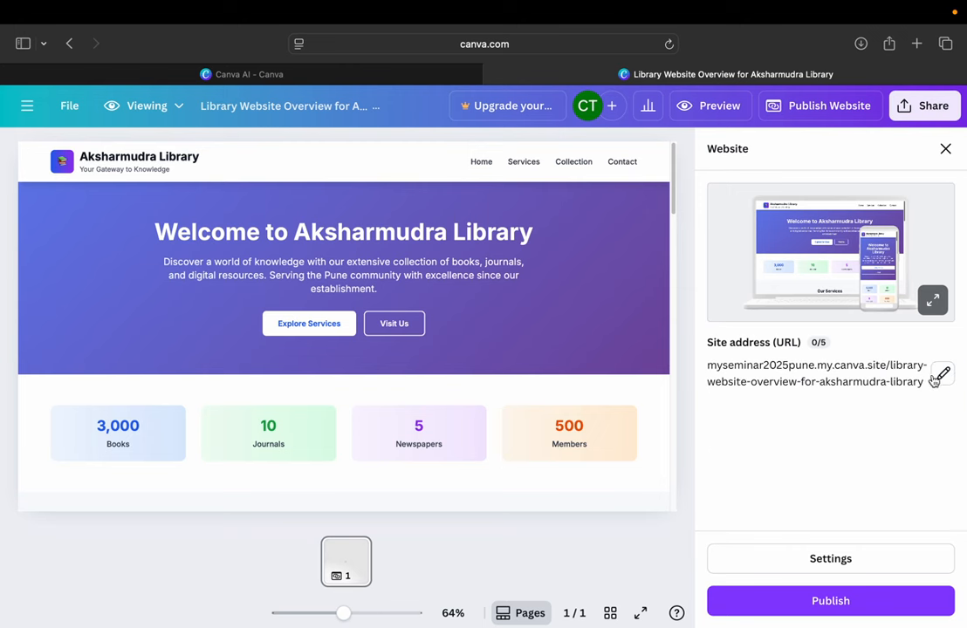
click(842, 607)
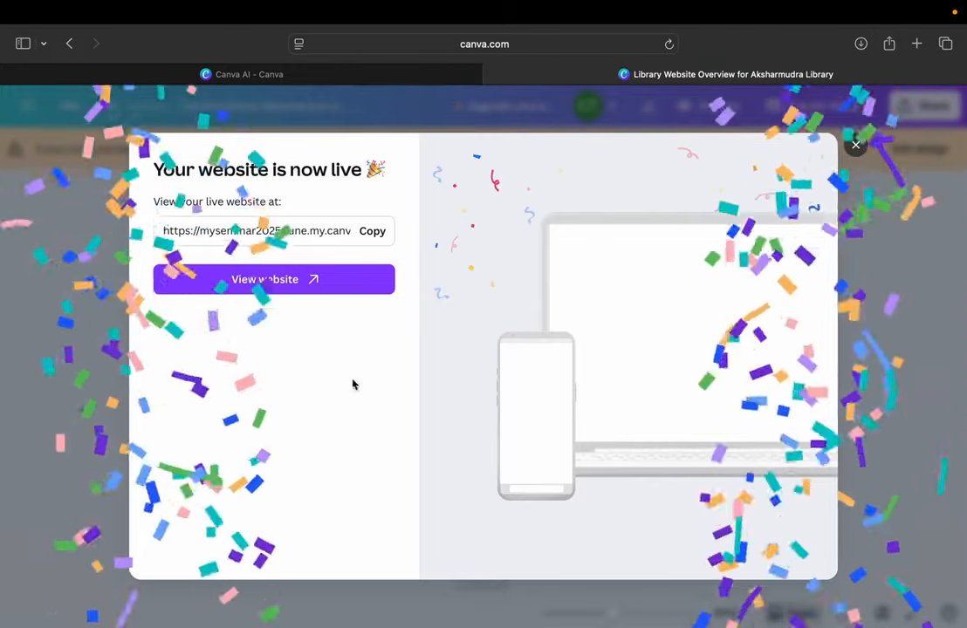
- Open the live library website and inspect its full web address and home page
click(314, 279)
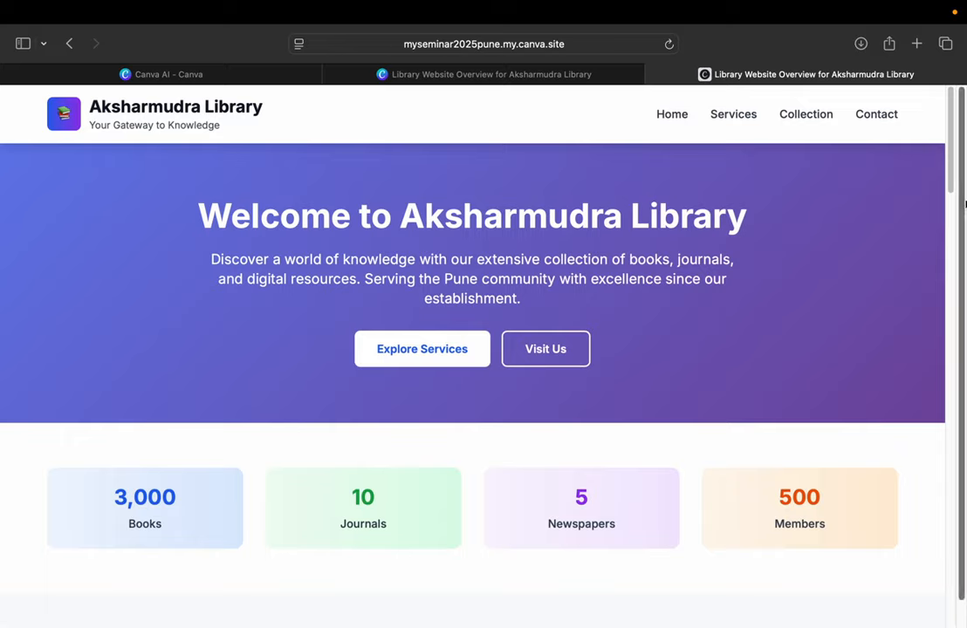
drag(948, 173, 768, 35)
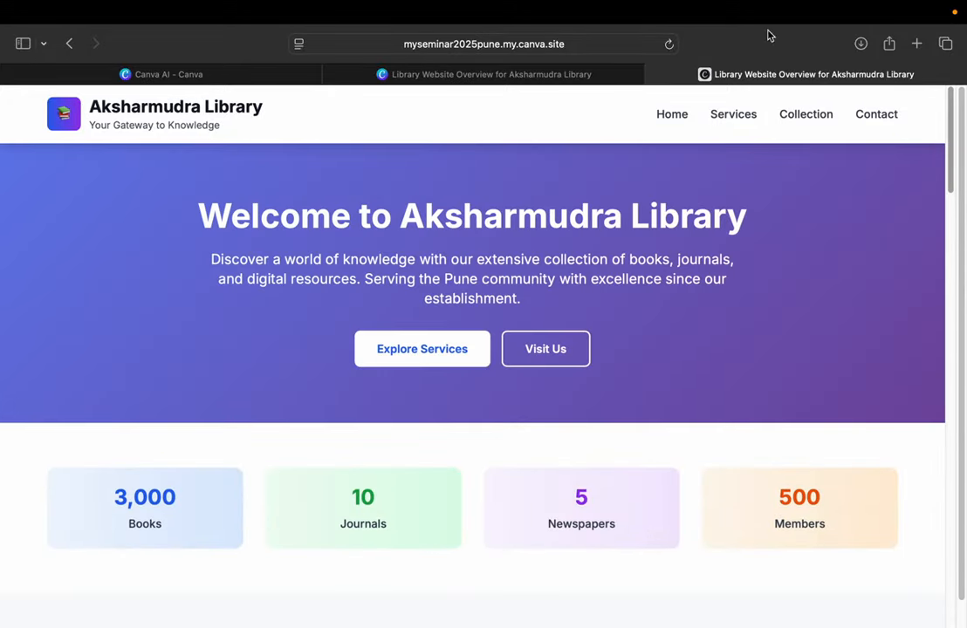
click(519, 44)
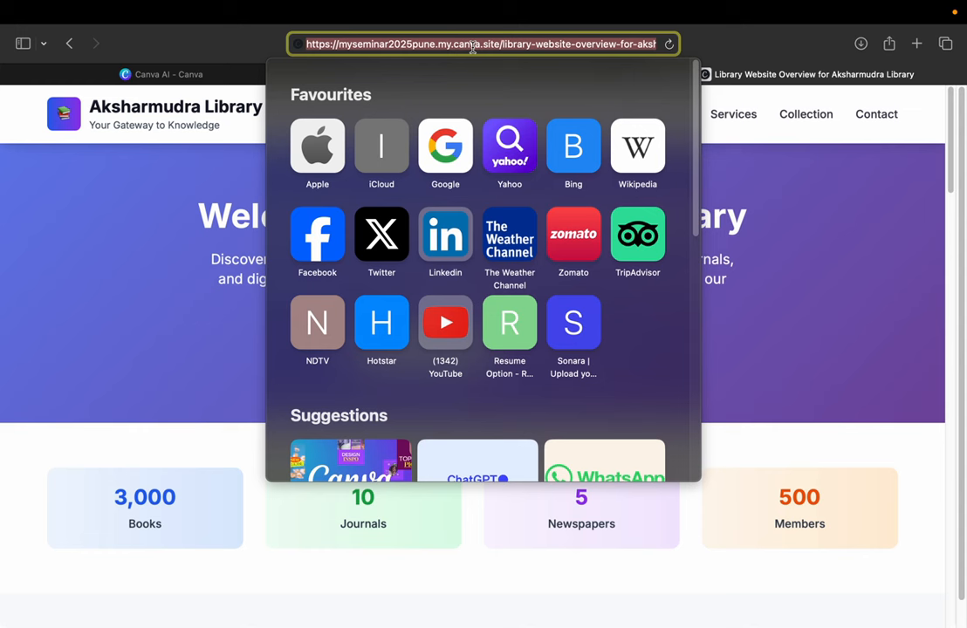
click(472, 44)
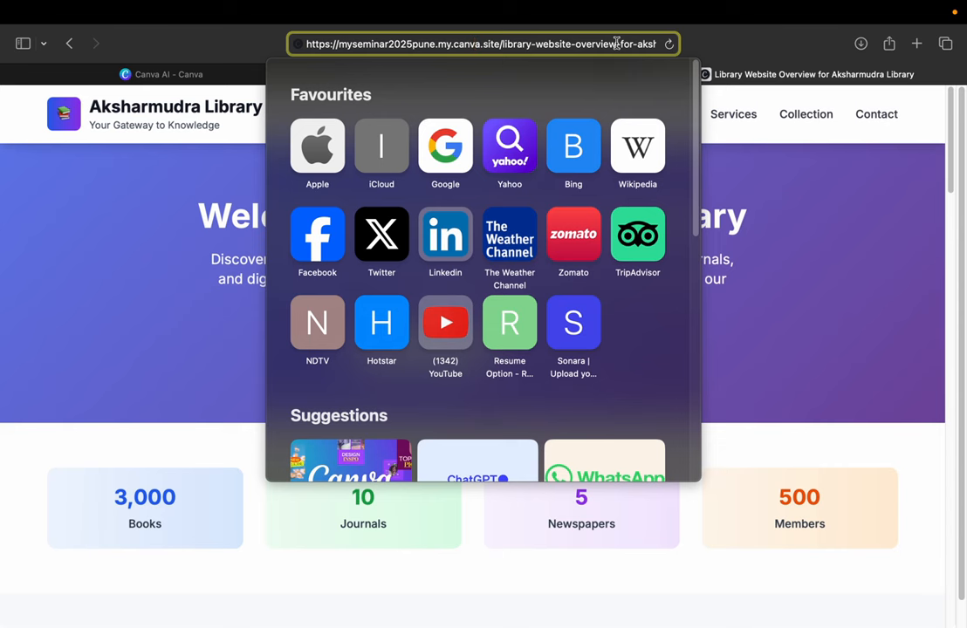
click(862, 382)
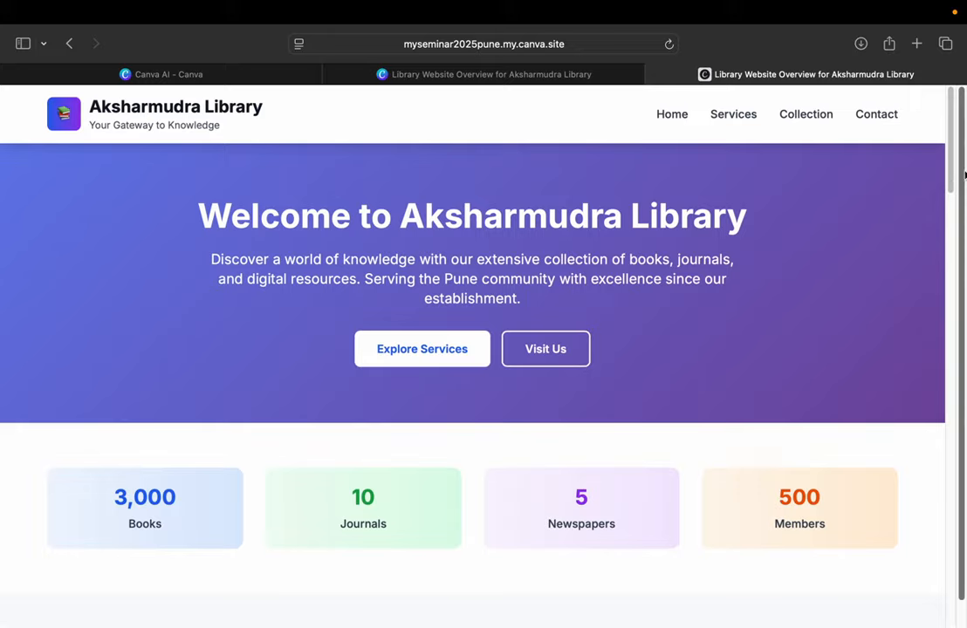
drag(956, 167, 932, 131)
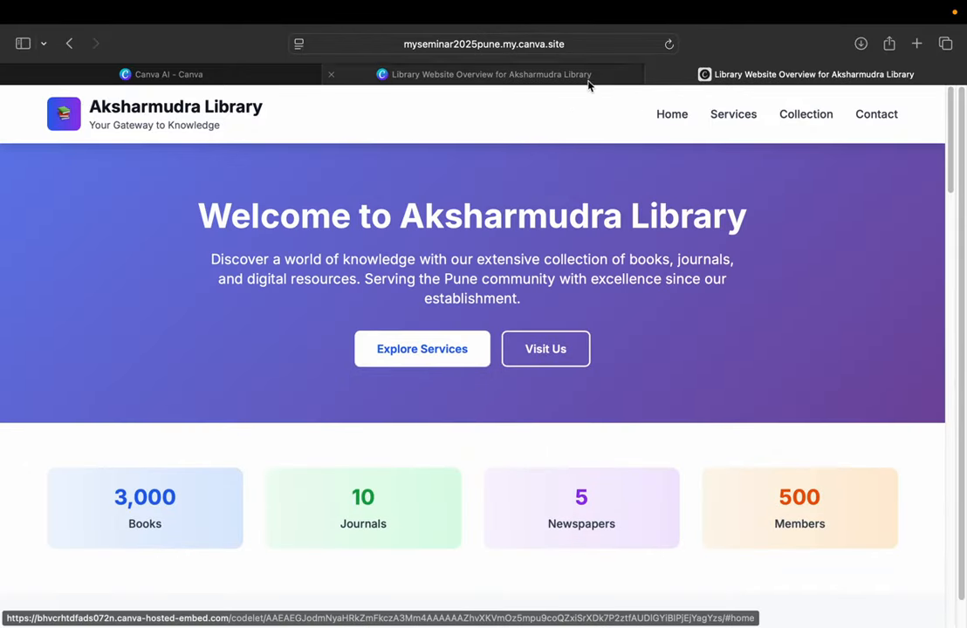
- Check the site address in the design's publishing settings without republishing, and return to the live library website
click(535, 78)
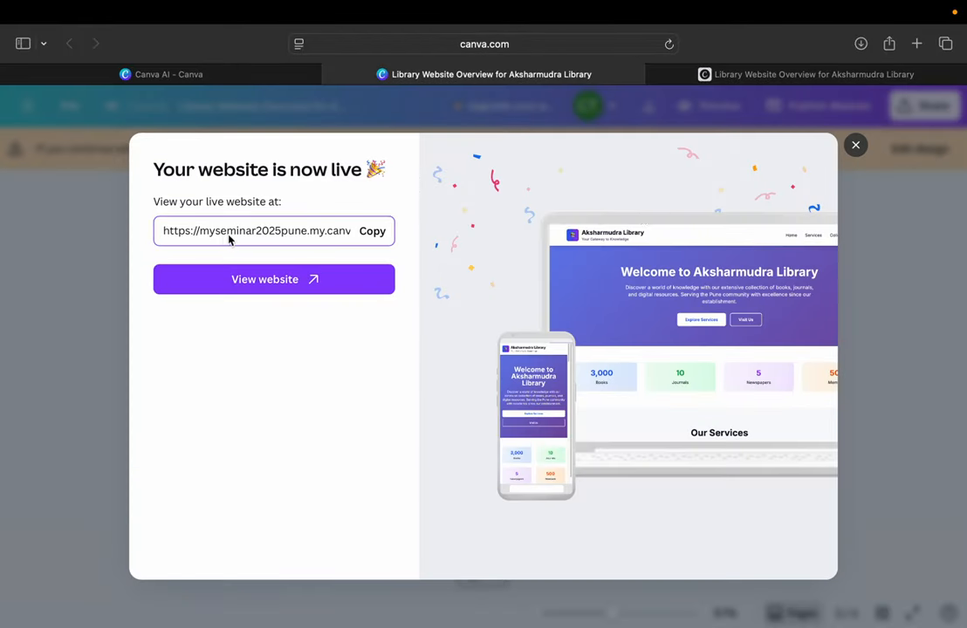
click(856, 146)
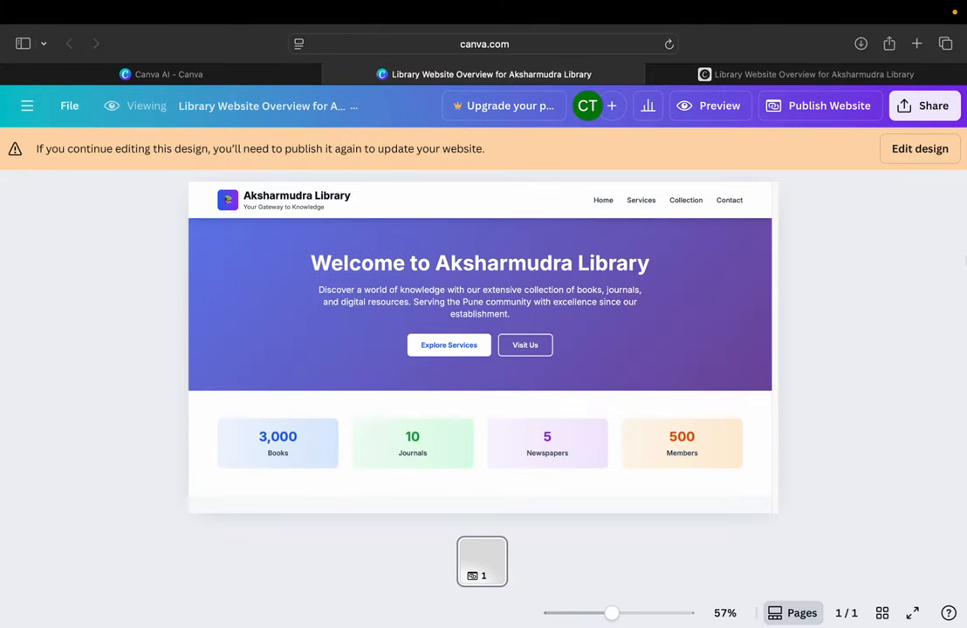
click(844, 115)
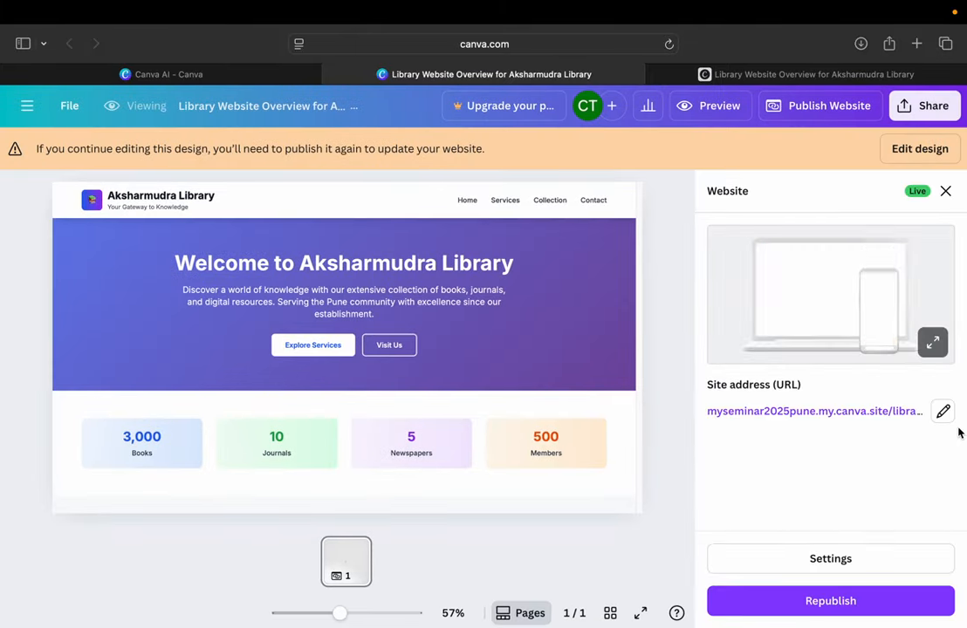
click(943, 411)
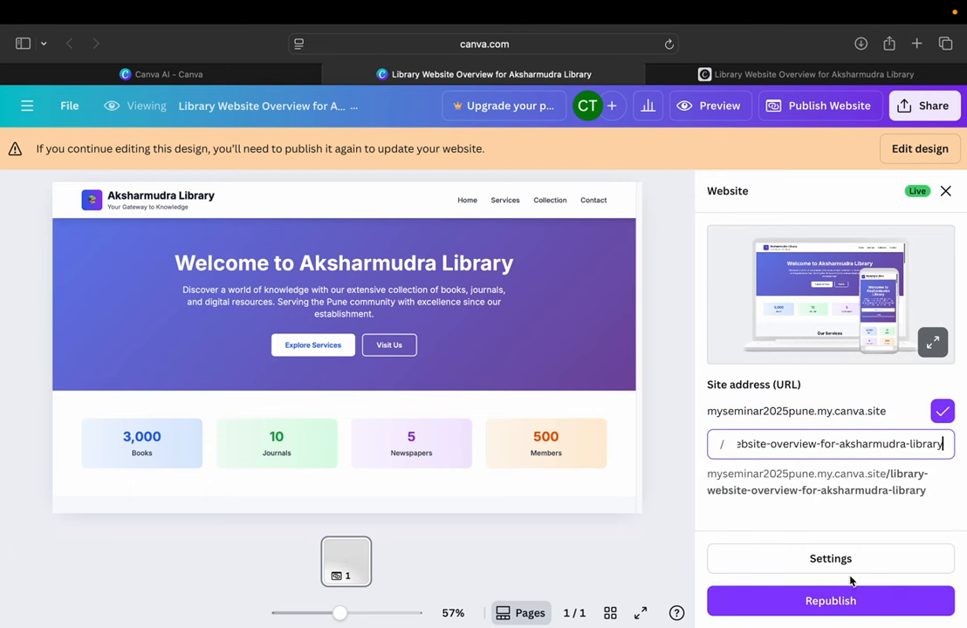
click(945, 191)
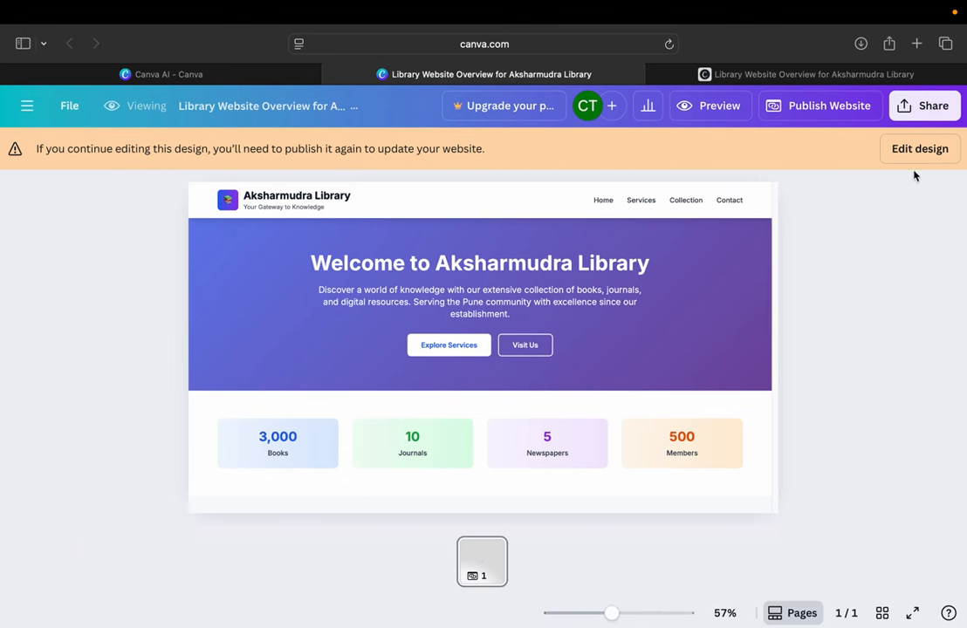
click(771, 76)
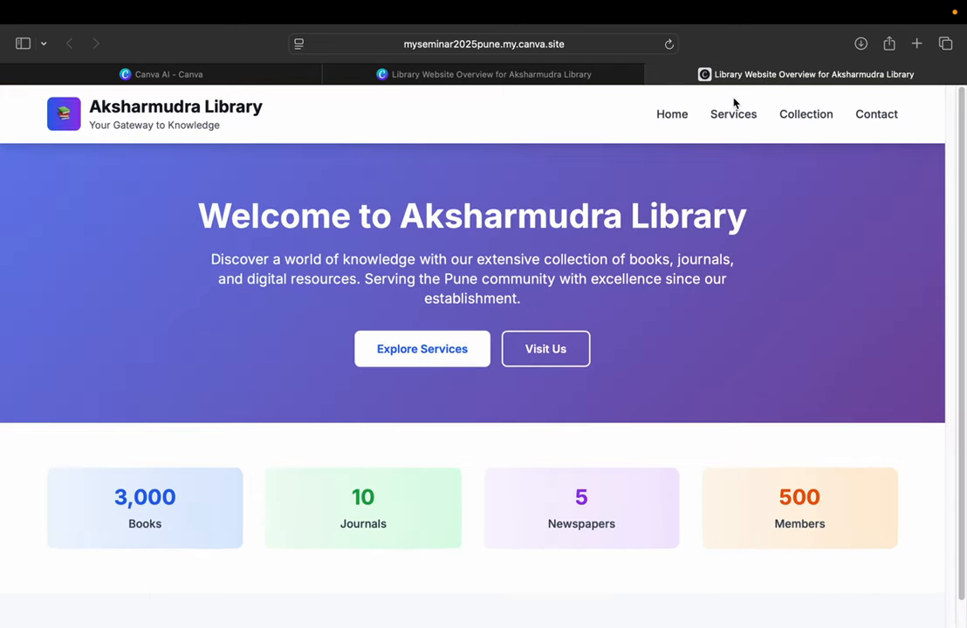